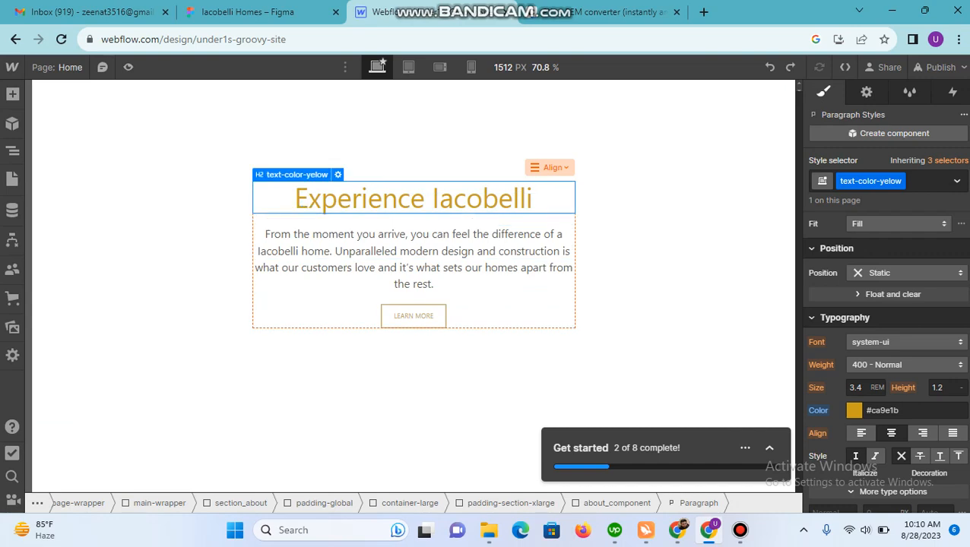
drag(414, 201, 413, 325)
key(ctrl+z)
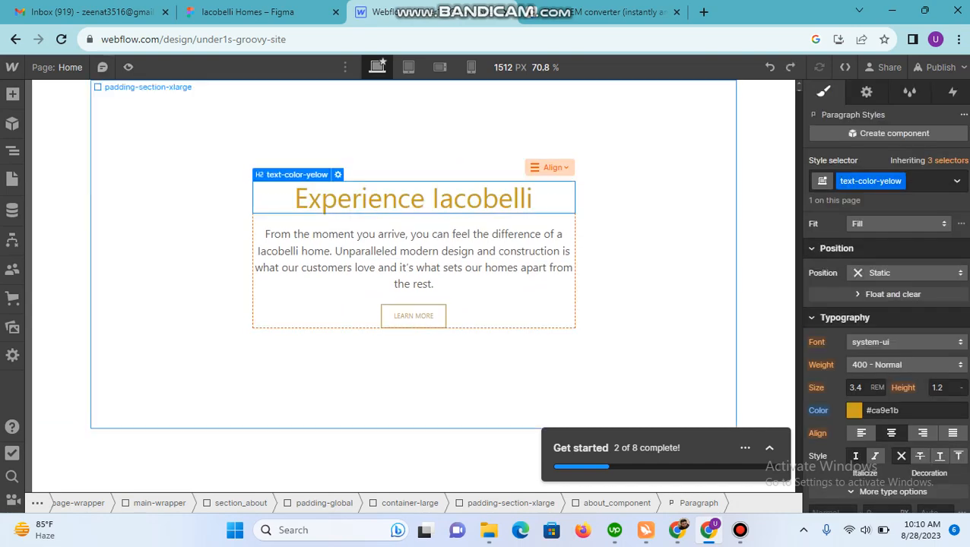
click(413, 252)
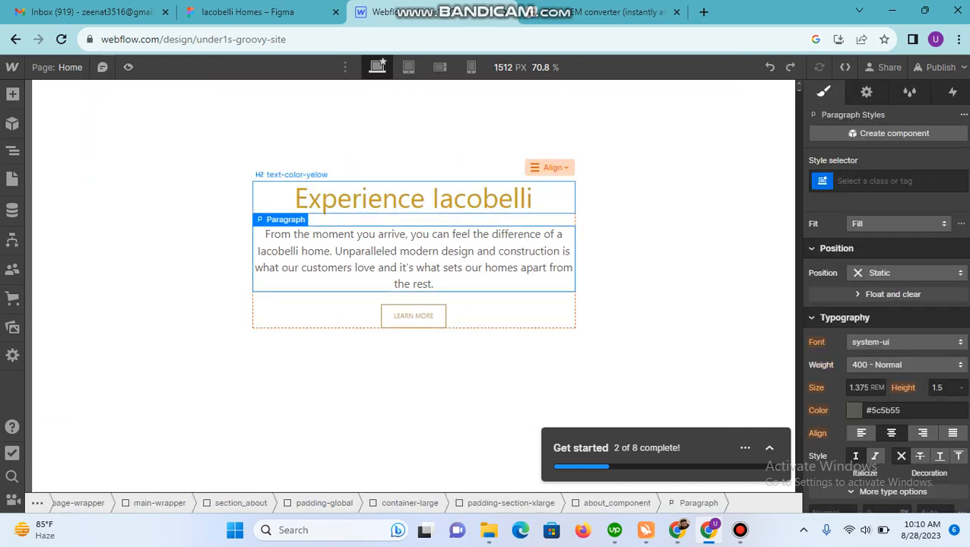
click(414, 199)
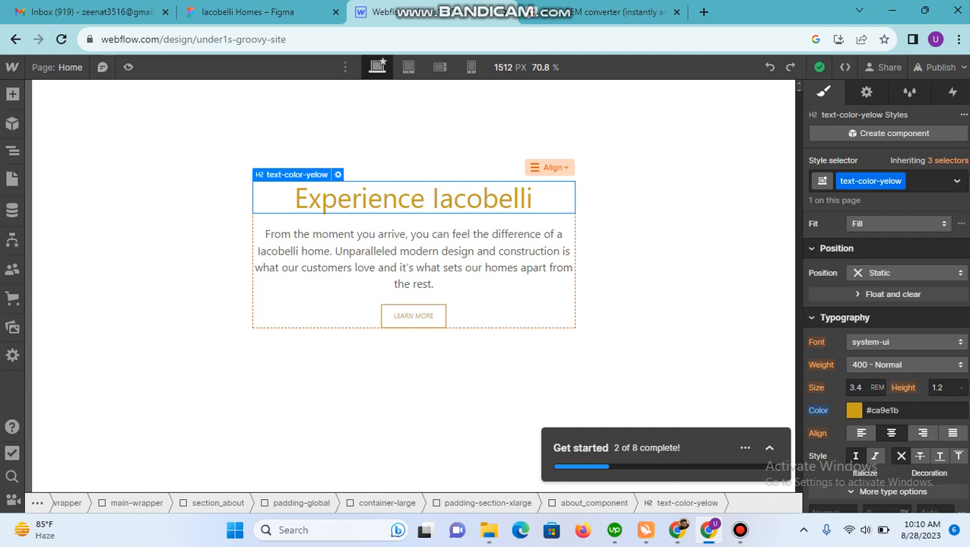
scroll(885, 365, down, 2)
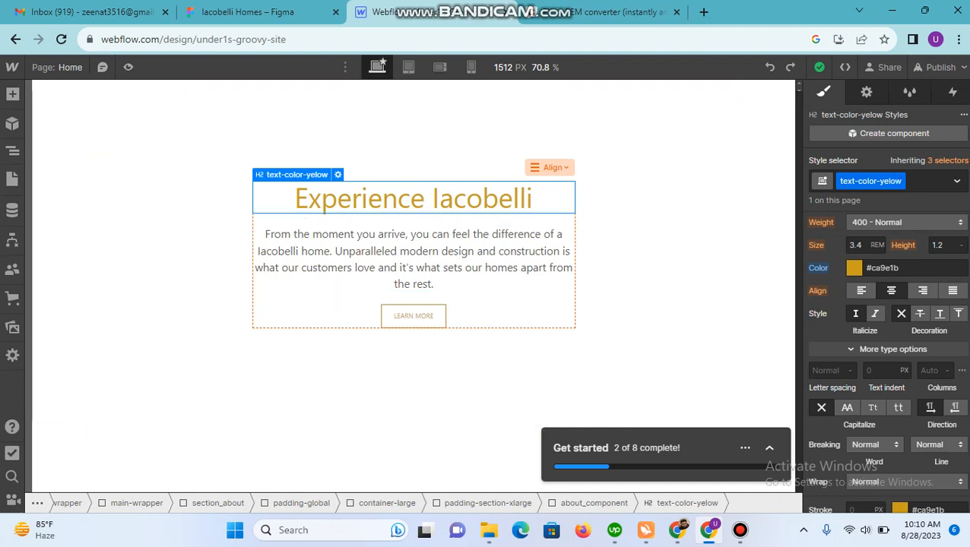
Apply the existing text-color-red class to the paragraph below the Experience Iacobelli heading.
click(414, 259)
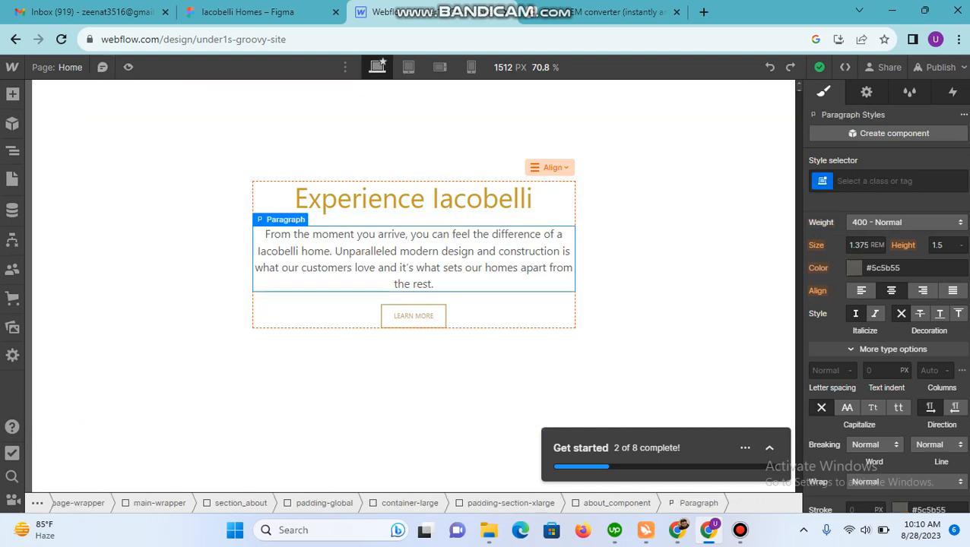
click(890, 181)
text(tex)
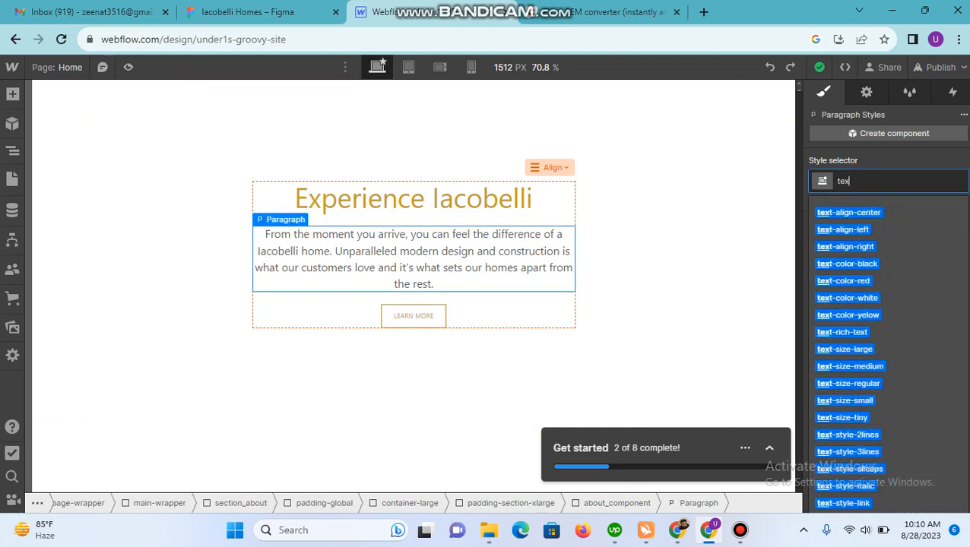
text(t-col)
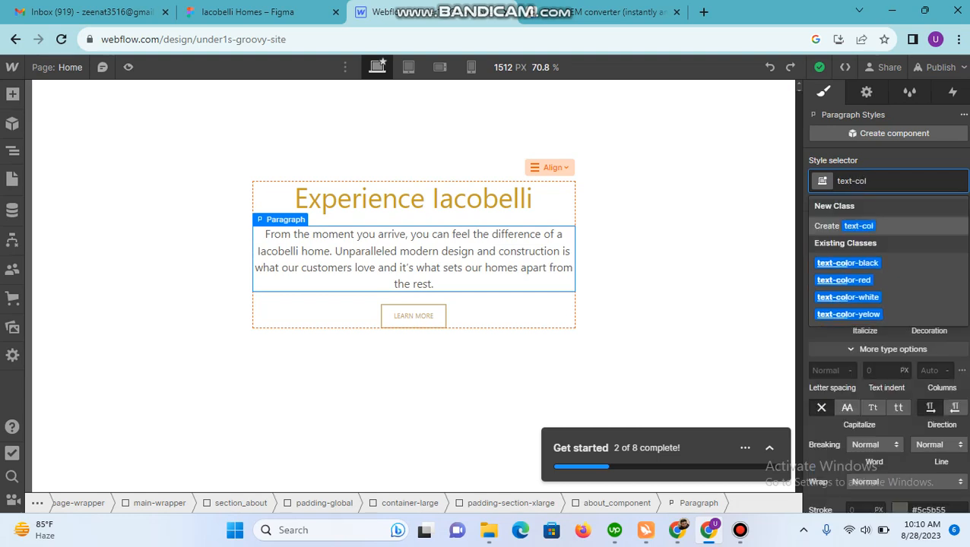
key(Down)
key(Down)
key(Return)
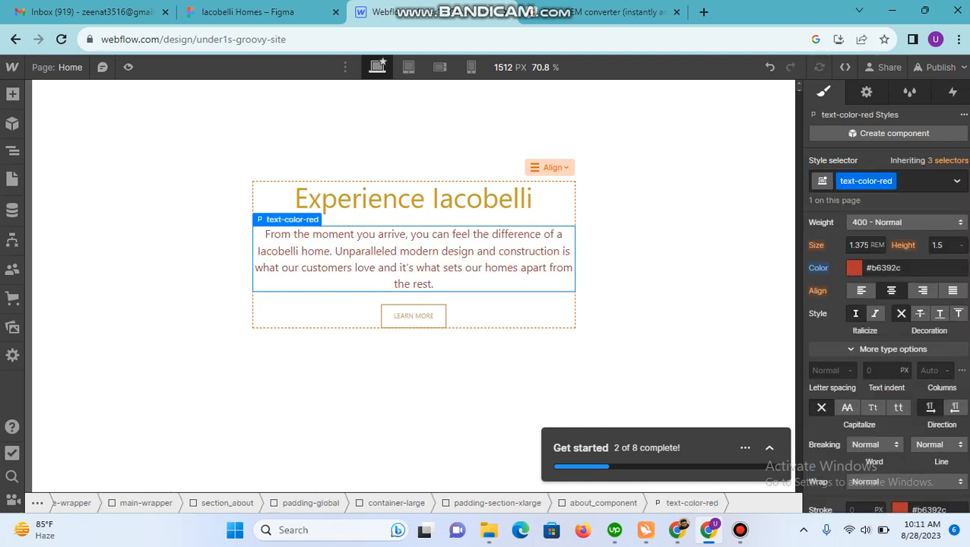
Replace the paragraph's text-color-red class with the existing text-color-yelow class.
click(912, 182)
key(BackSpace)
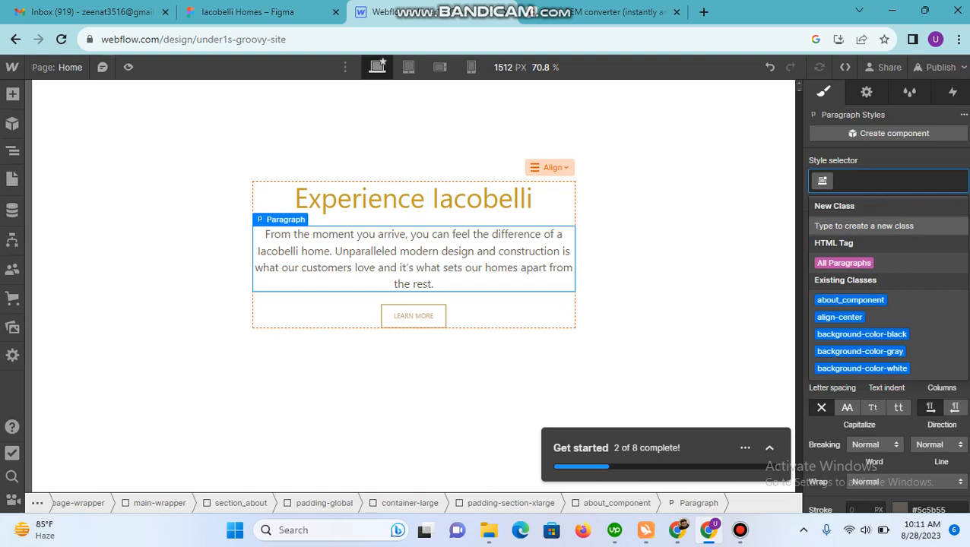
text(text)
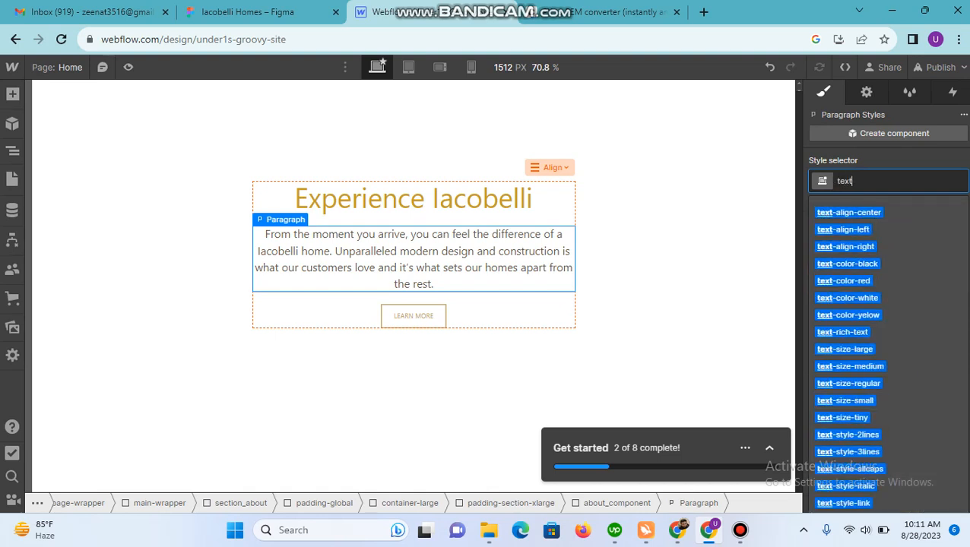
text(-color)
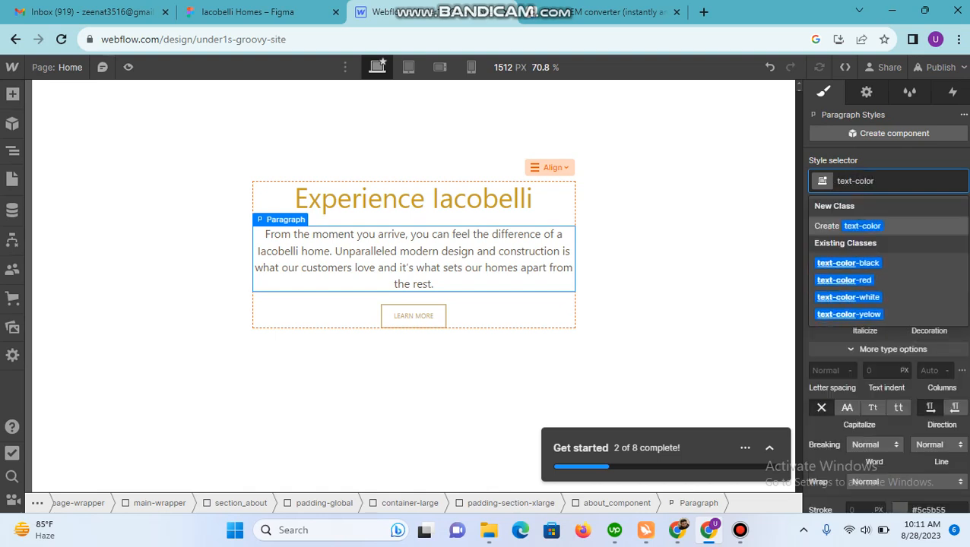
key(Down)
key(Down)
key(Down)
key(Down)
key(Return)
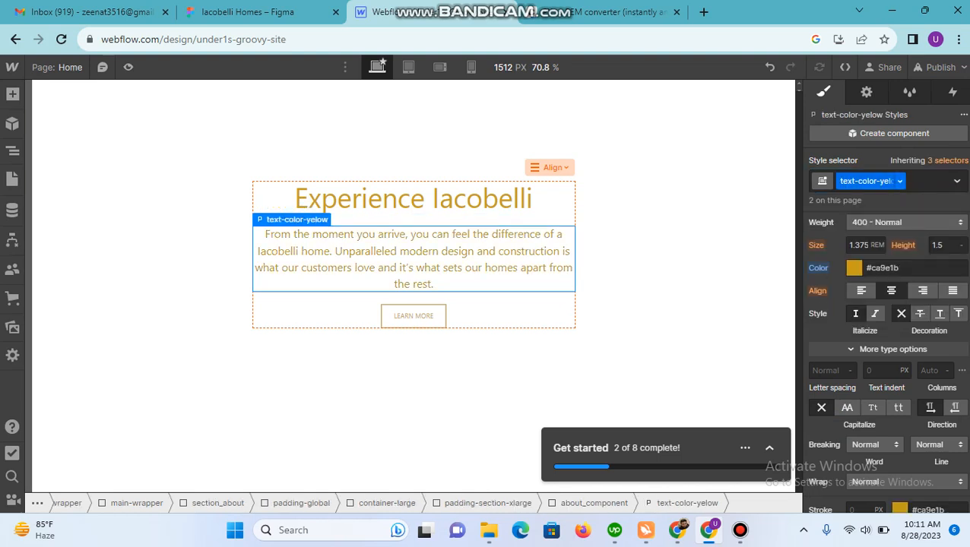
Remove the text-color-yelow class from the paragraph below the heading, leaving it without a class.
click(896, 268)
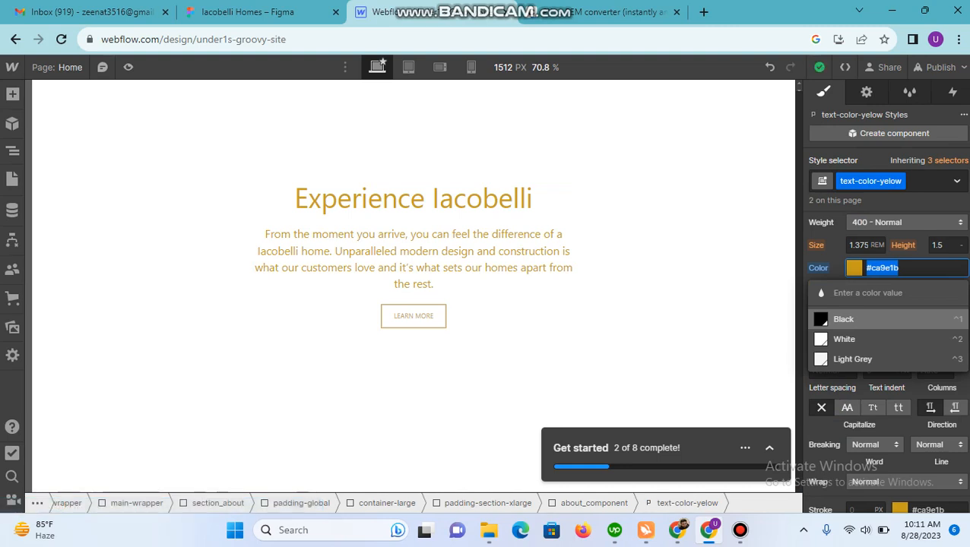
key(Escape)
click(922, 181)
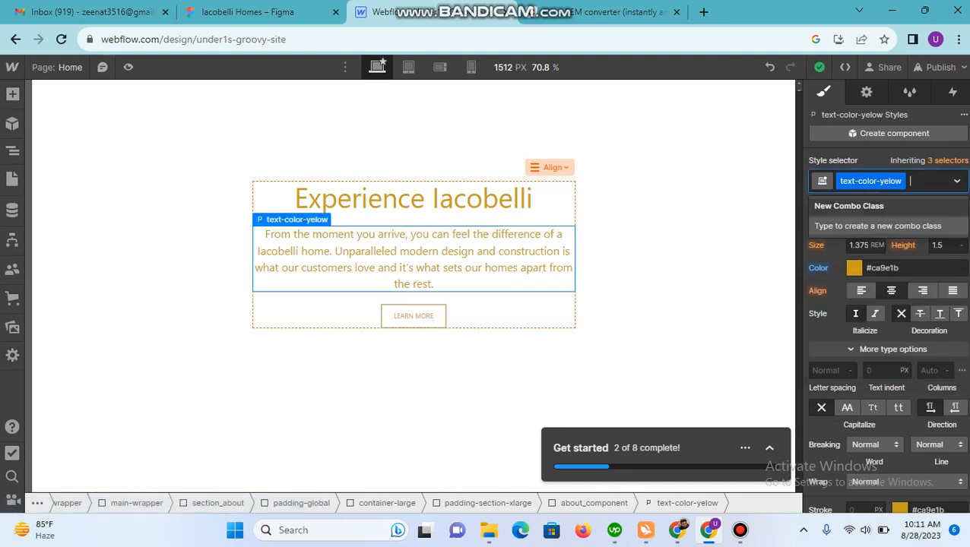
key(BackSpace)
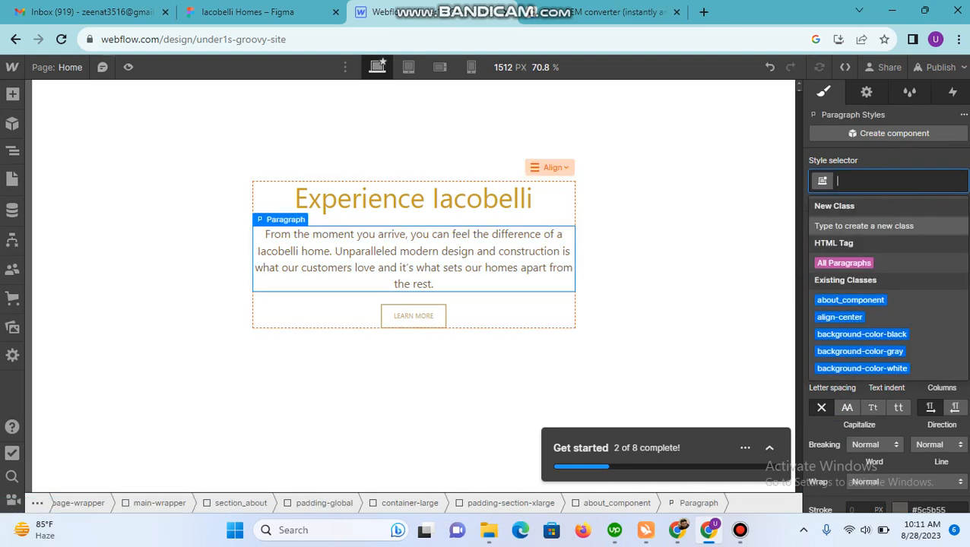
key(Escape)
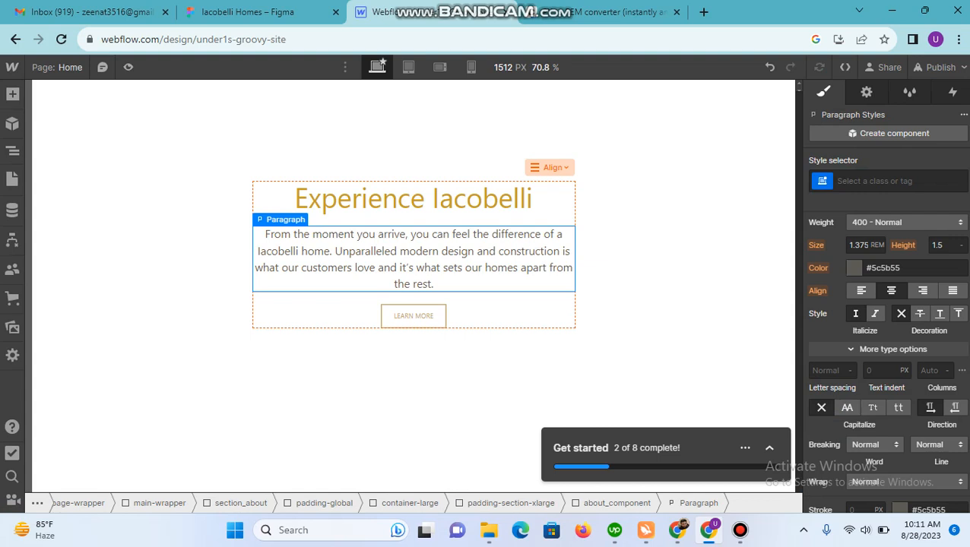
click(905, 181)
key(Escape)
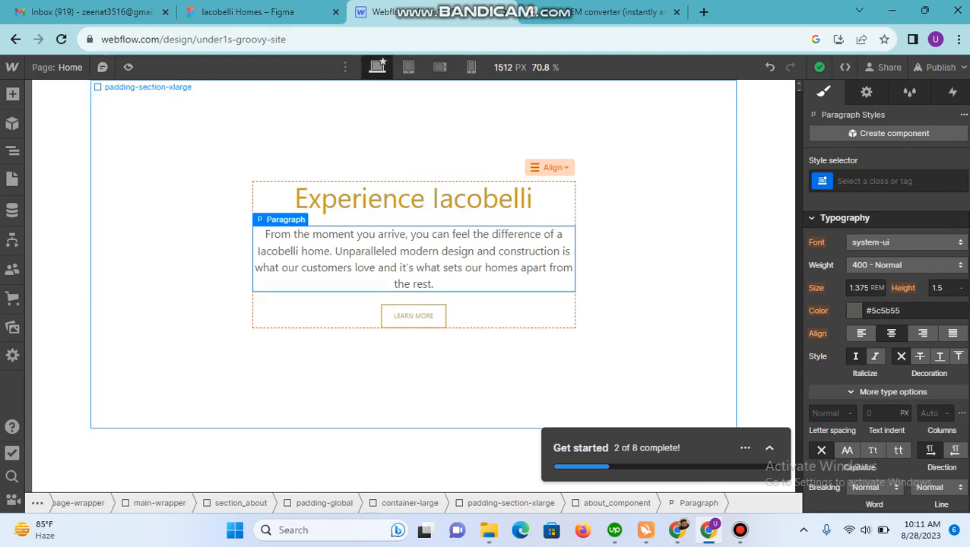
Set the font size of about_component to 1.25 REM at the Tablet breakpoint.
click(408, 67)
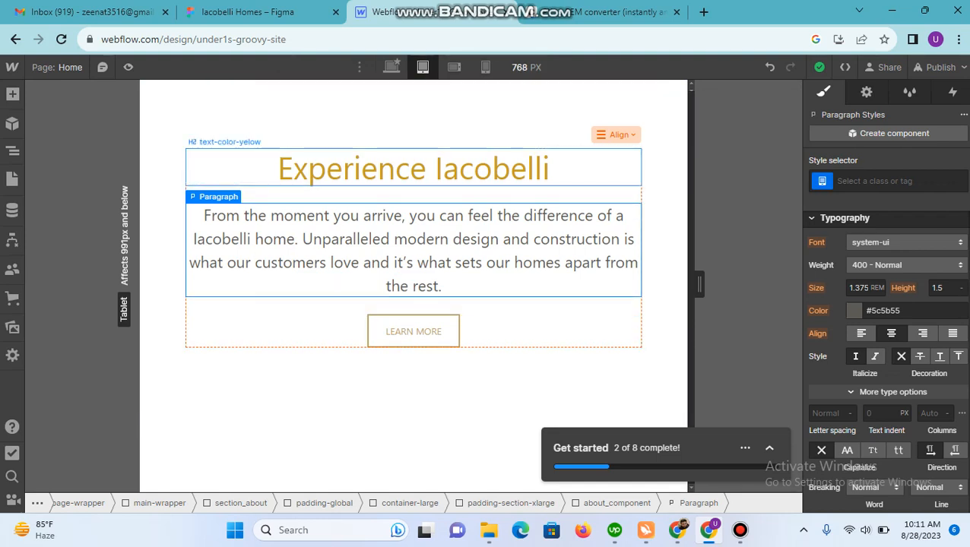
click(414, 168)
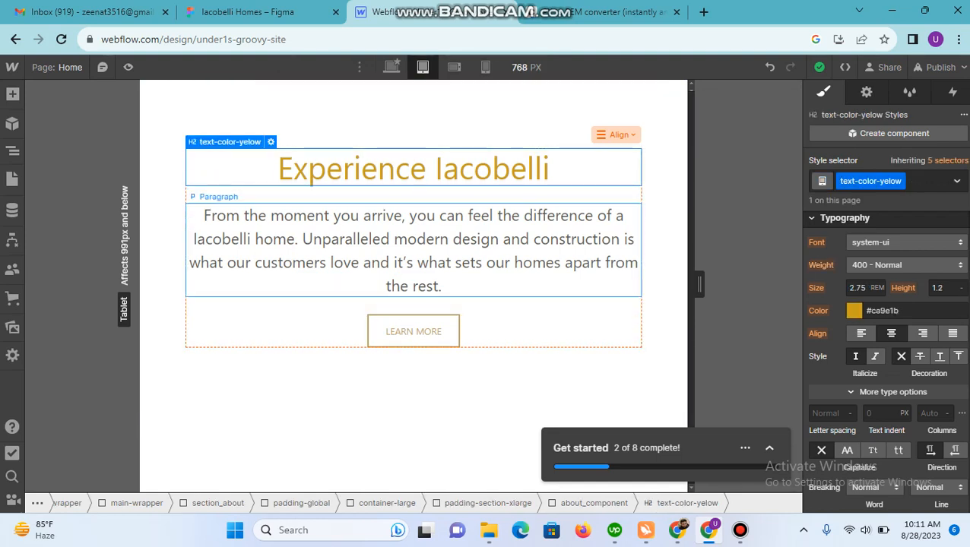
click(414, 250)
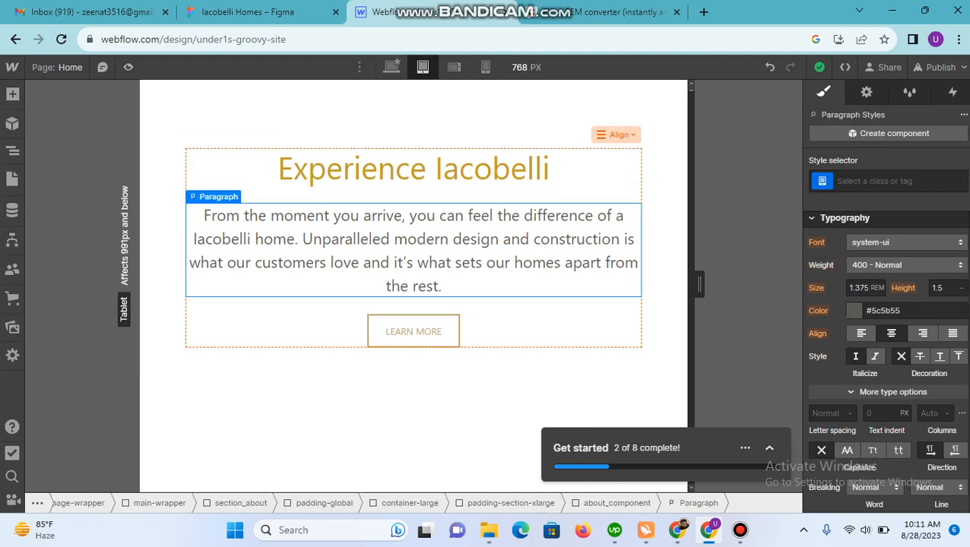
scroll(888, 335, down, 1)
scroll(887, 335, up, 1)
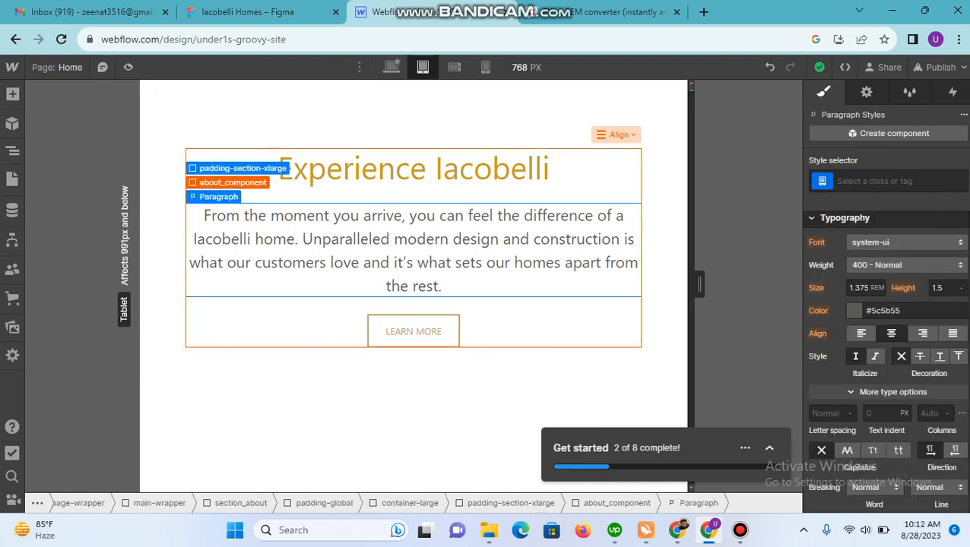
click(233, 183)
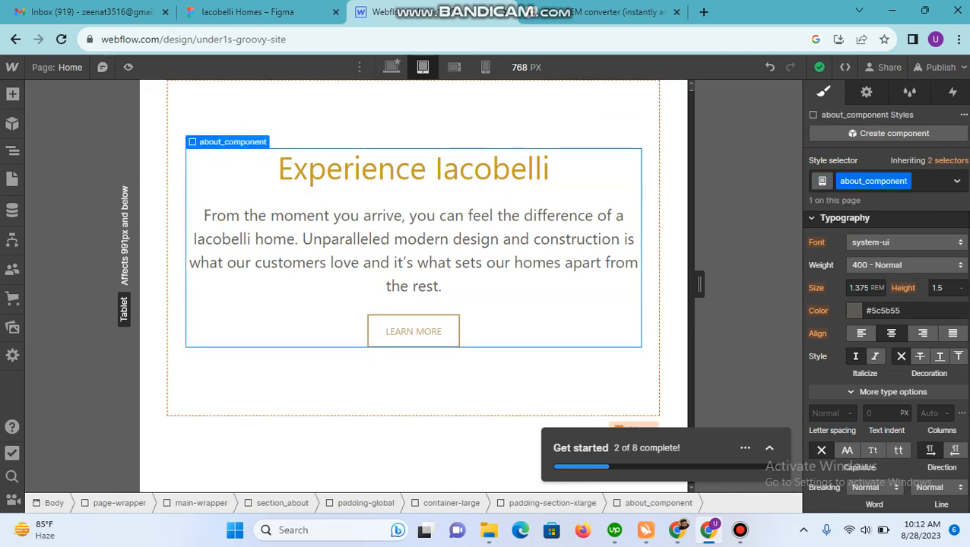
click(858, 288)
text(1.25)
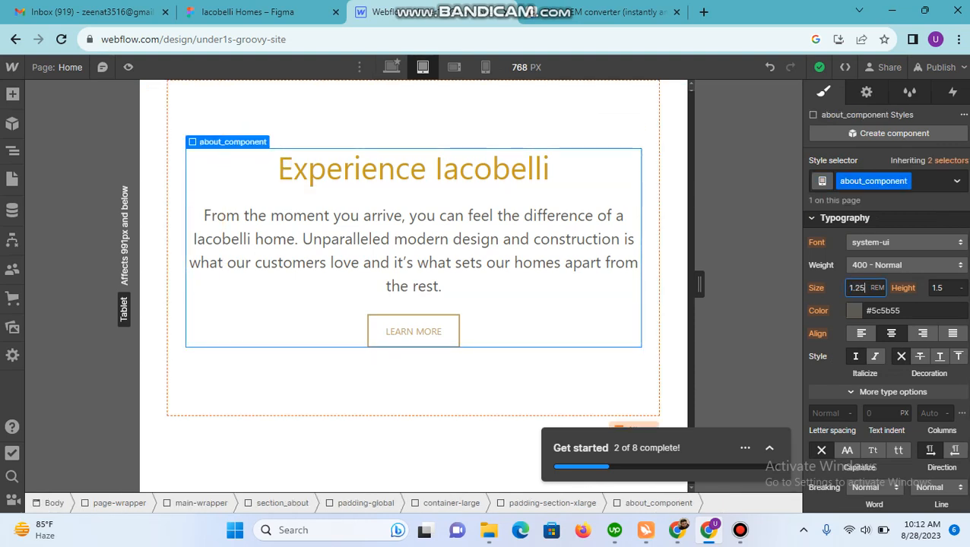
key(Return)
Set the font size of about_component to 1 REM at the portrait mobile breakpoint.
click(392, 68)
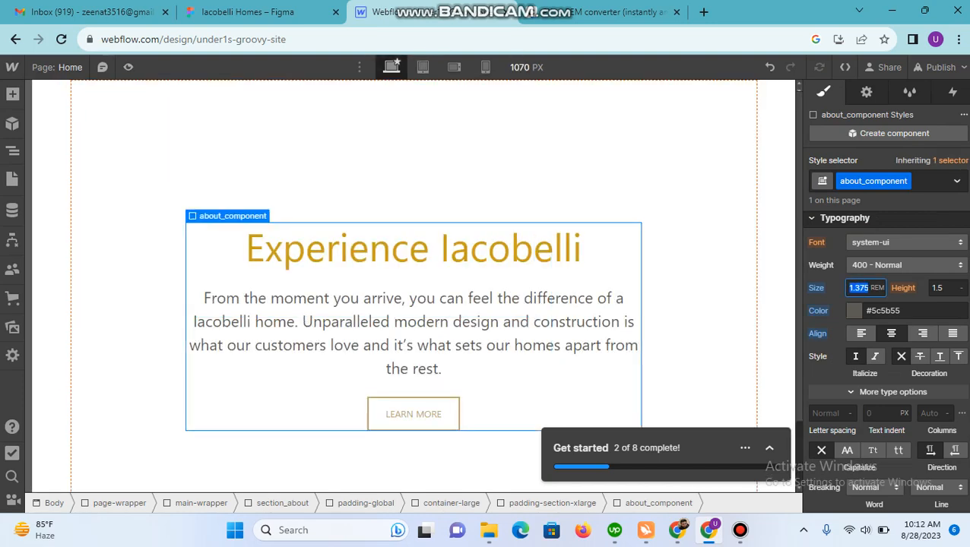
click(422, 67)
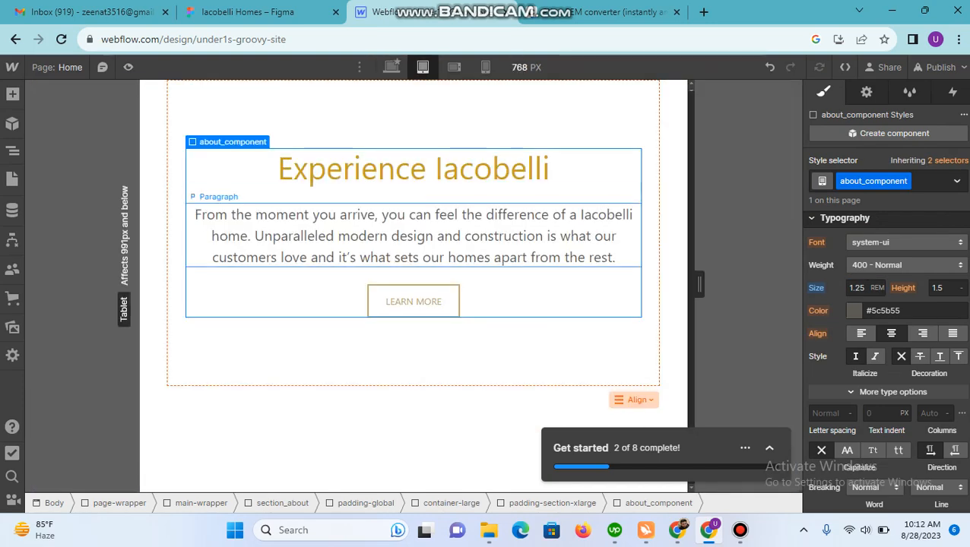
click(857, 288)
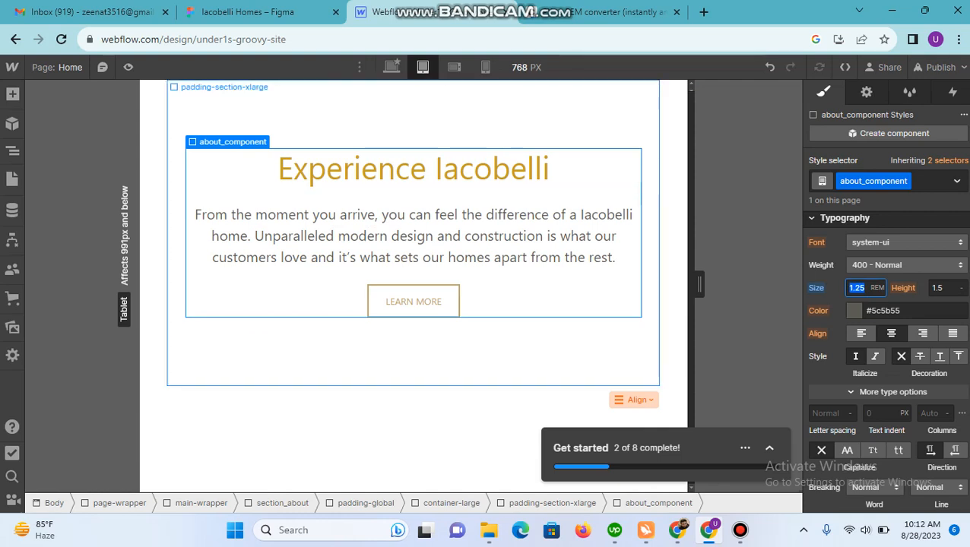
click(454, 67)
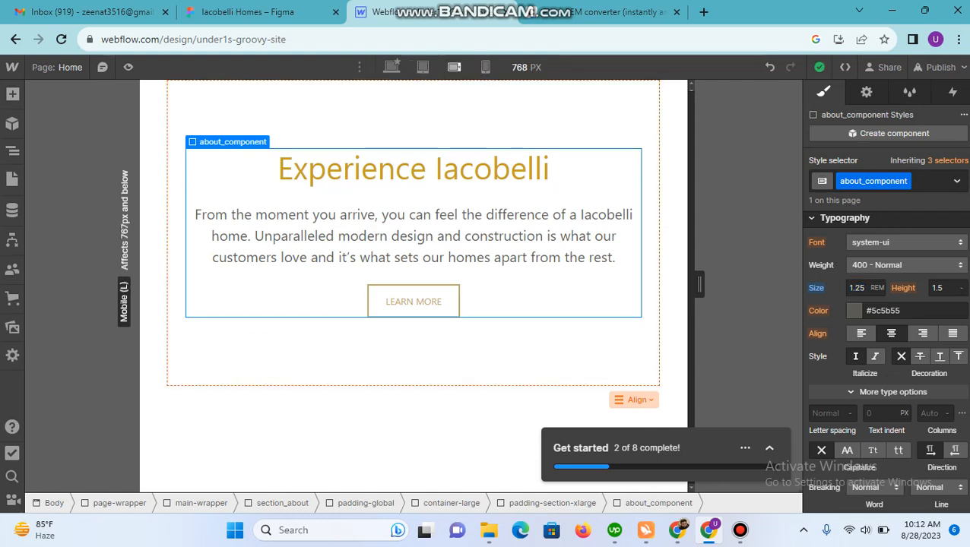
click(485, 67)
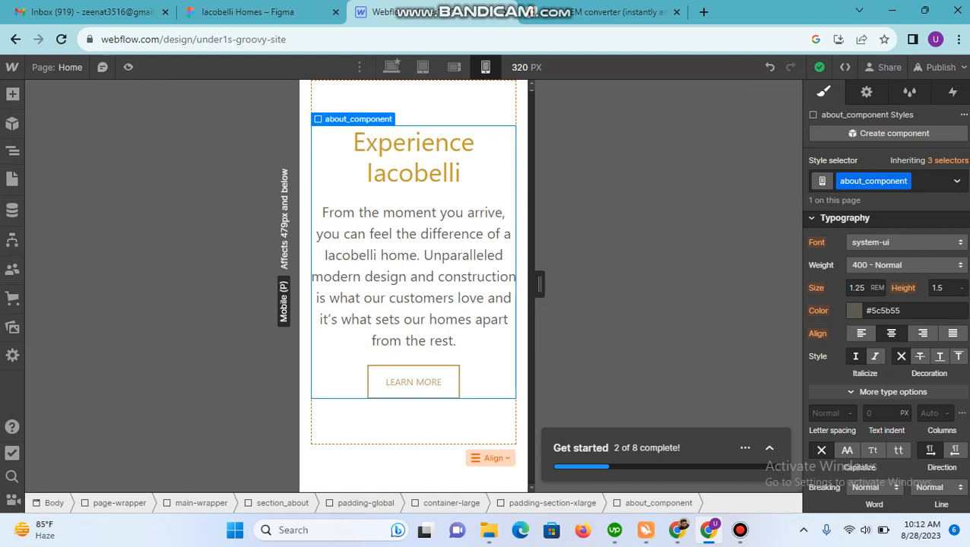
click(857, 288)
text(1)
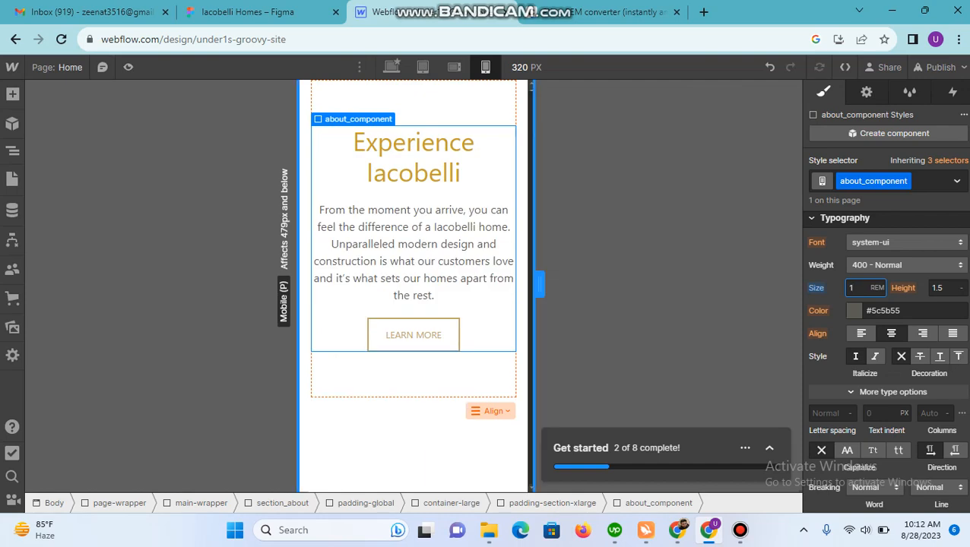
Compare the about section's text sizes across the desktop, tablet and both mobile breakpoints, including the heading's size on portrait mobile.
click(454, 68)
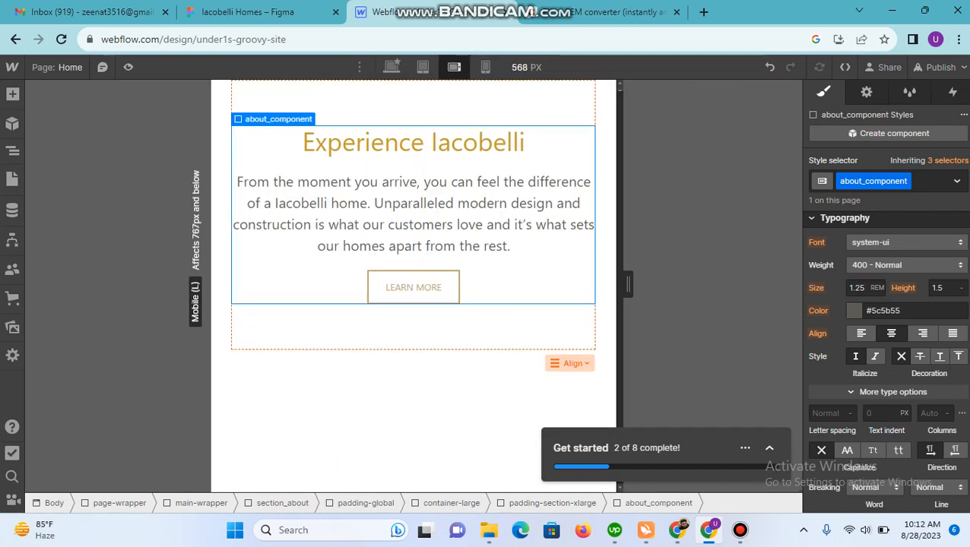
click(423, 67)
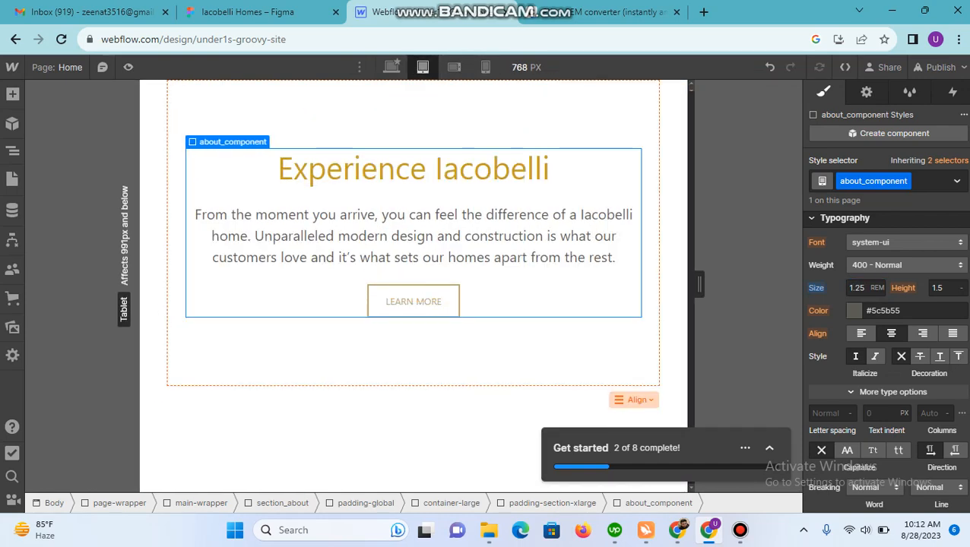
click(391, 67)
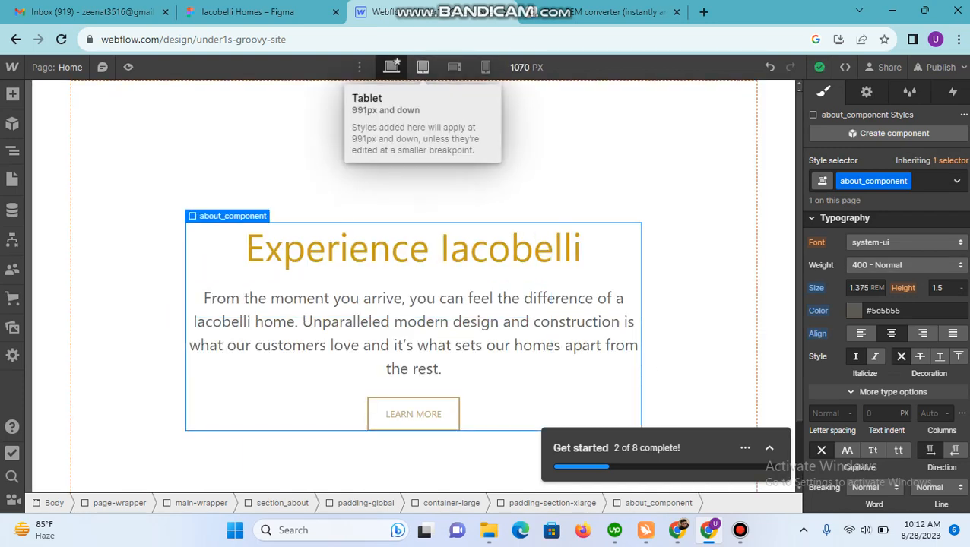
click(423, 67)
click(453, 67)
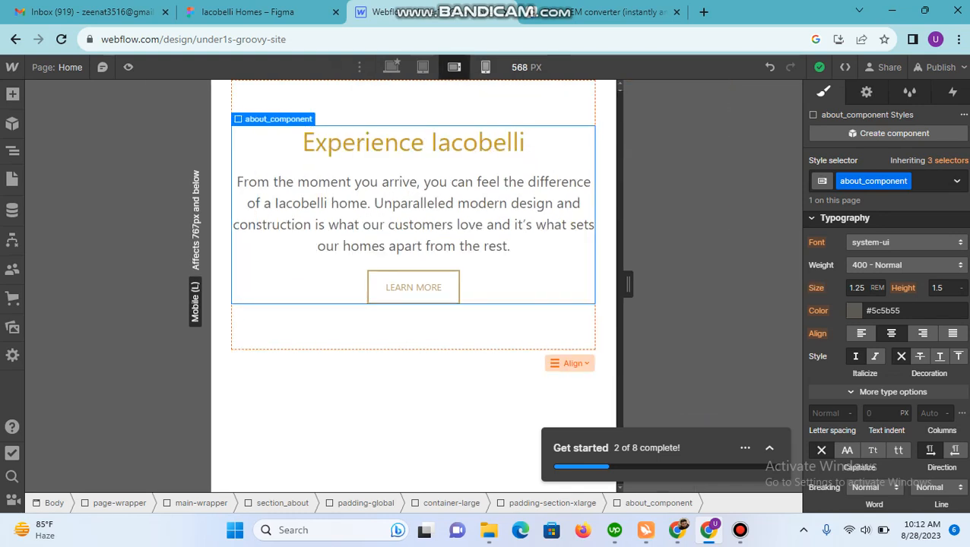
click(485, 67)
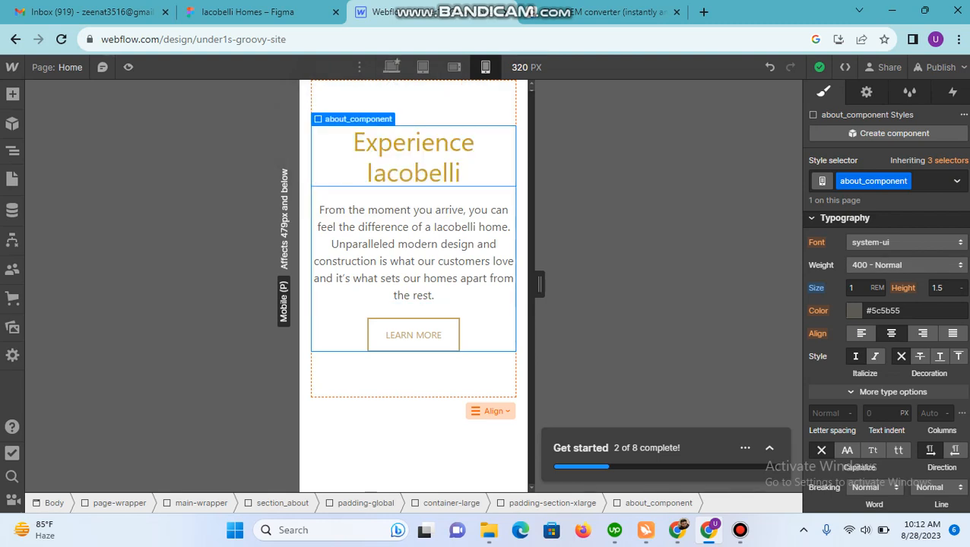
click(414, 157)
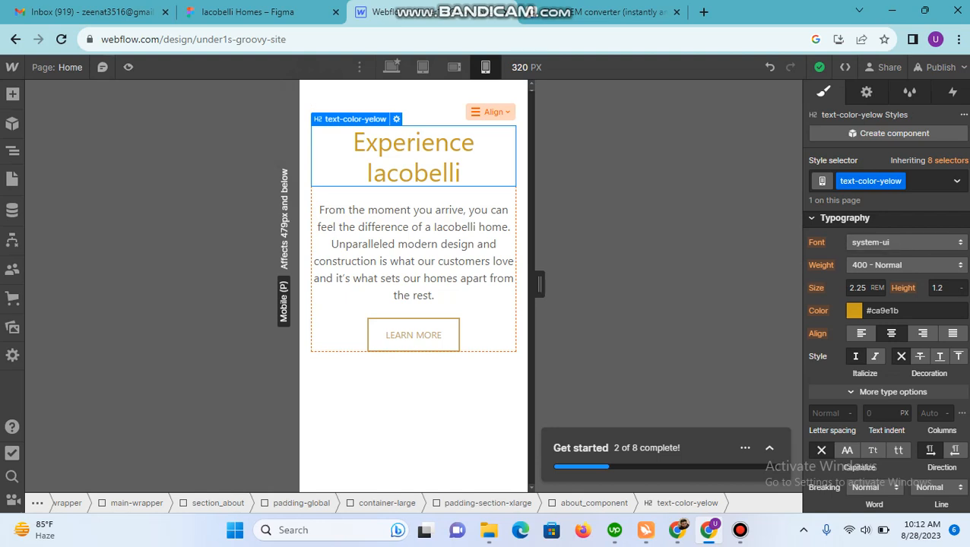
Remove the text-color-yelow class from the heading and set All H2 Headings to 1.5 REM at the portrait mobile breakpoint.
click(905, 310)
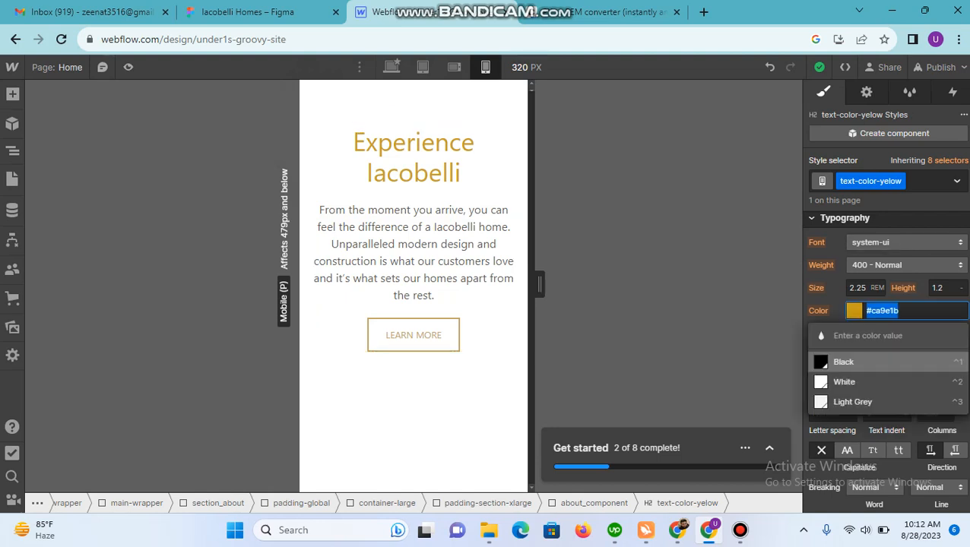
key(Escape)
click(924, 181)
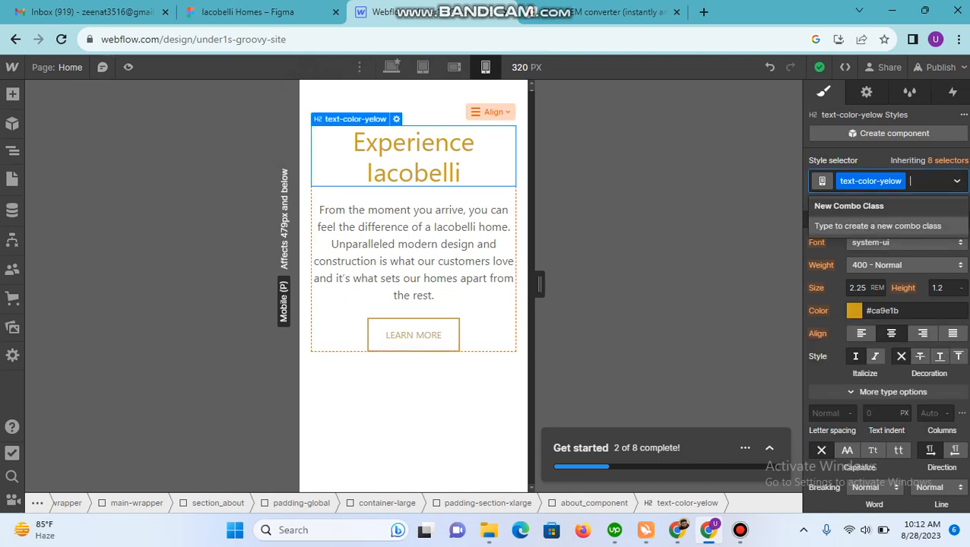
key(BackSpace)
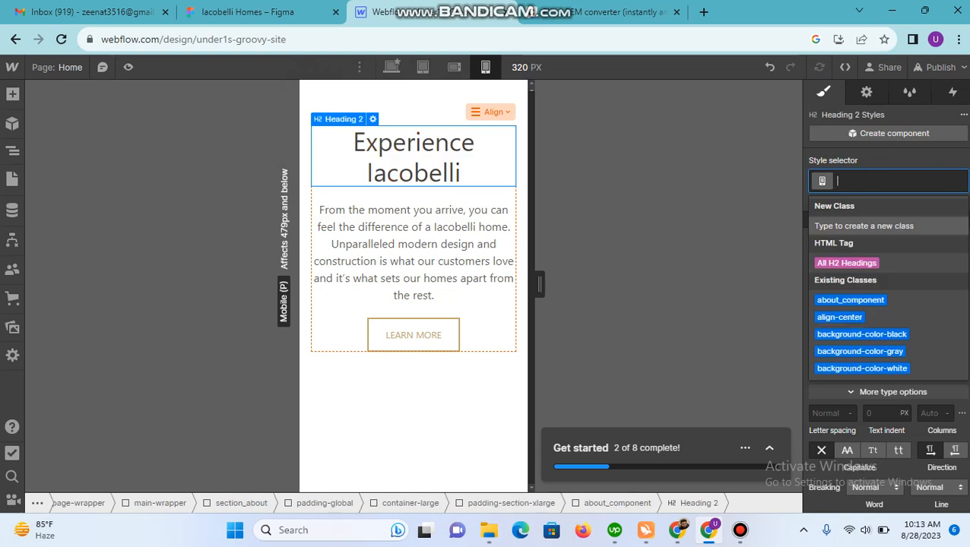
key(Down)
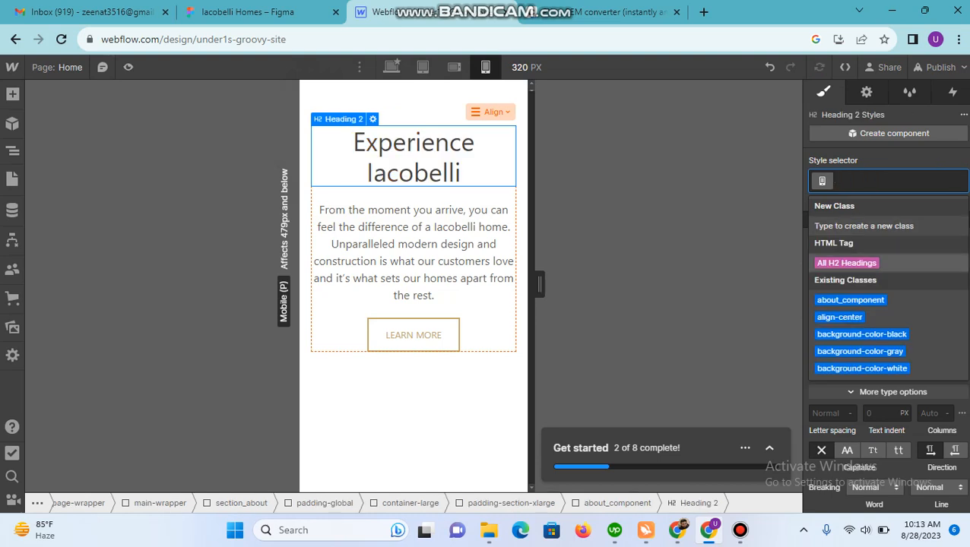
key(Return)
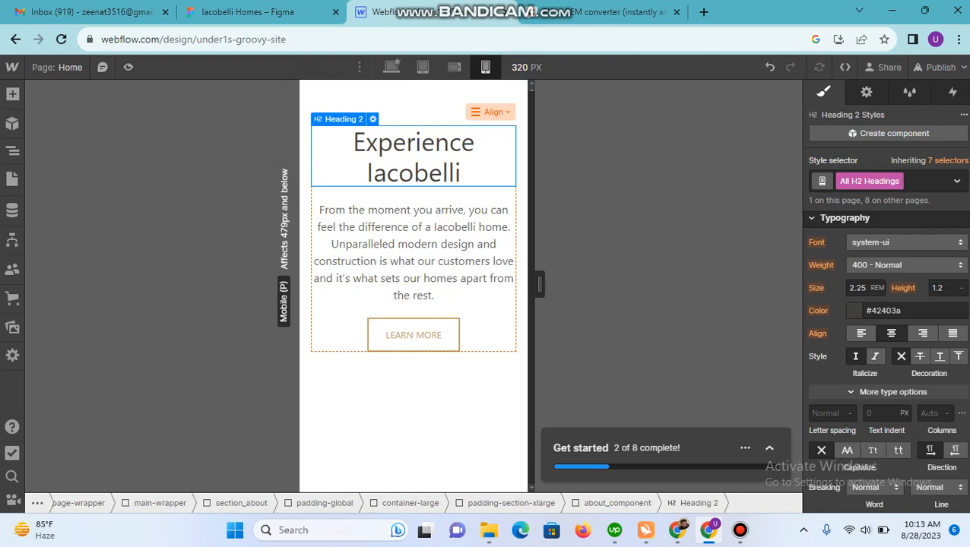
click(856, 288)
text(1.5)
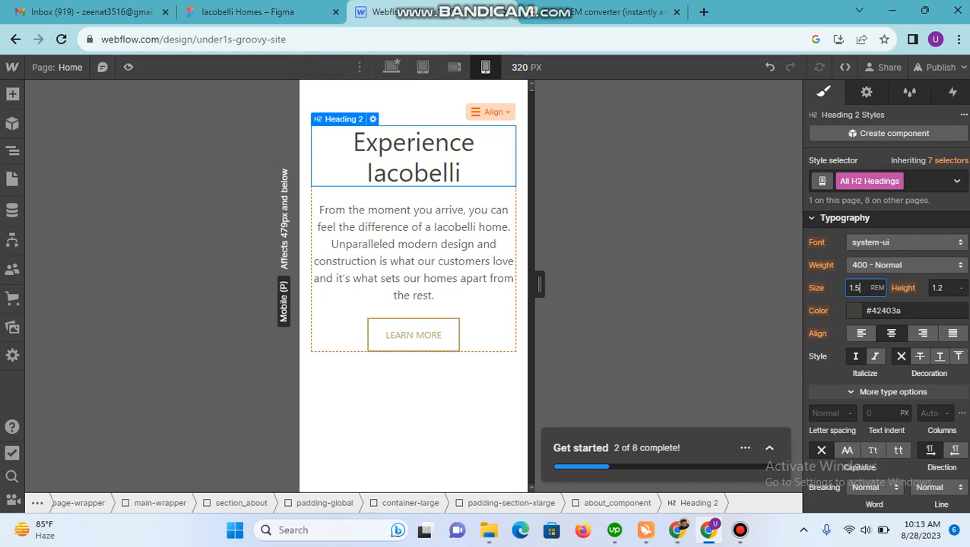
key(Return)
Apply the existing text-color-yelow class to the Experience Iacobelli heading.
click(924, 182)
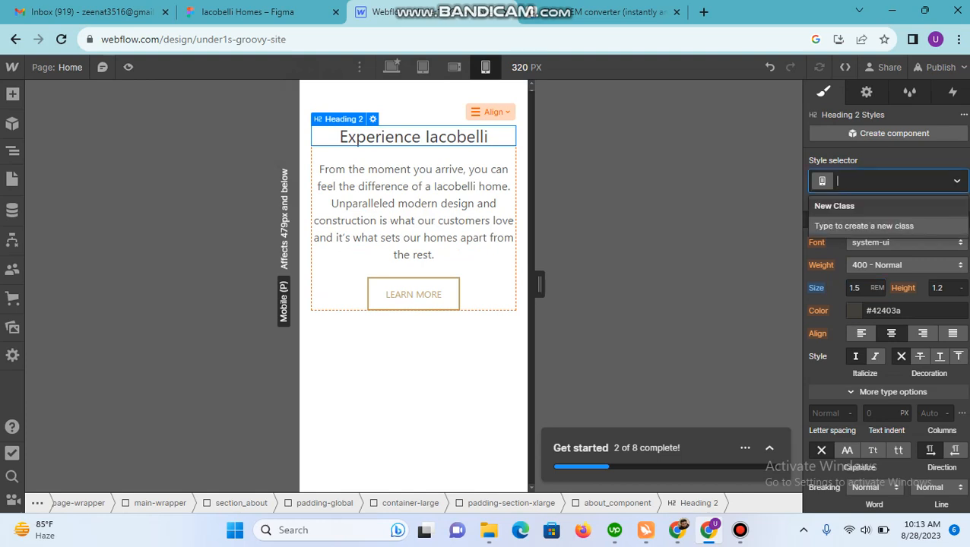
text(color-)
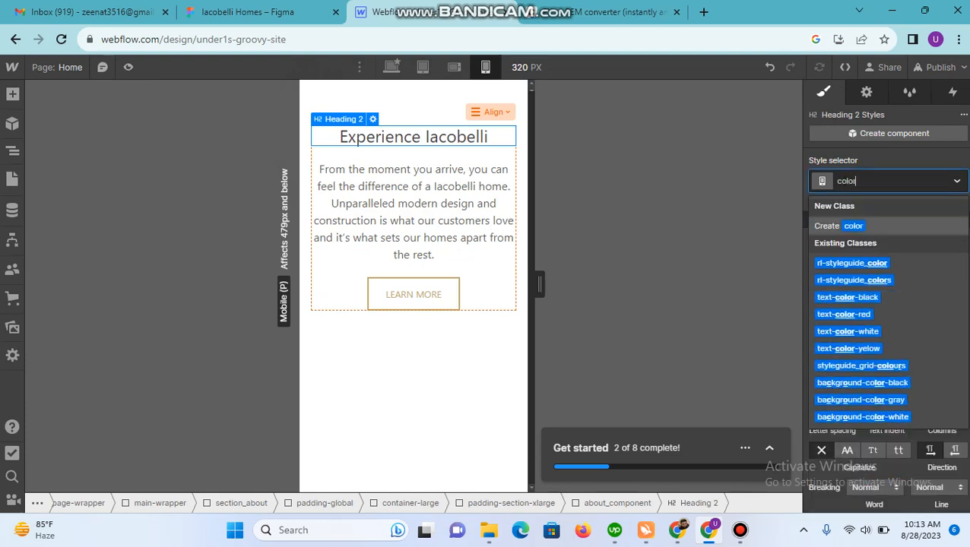
key(Down)
key(Down)
key(Down)
key(Down)
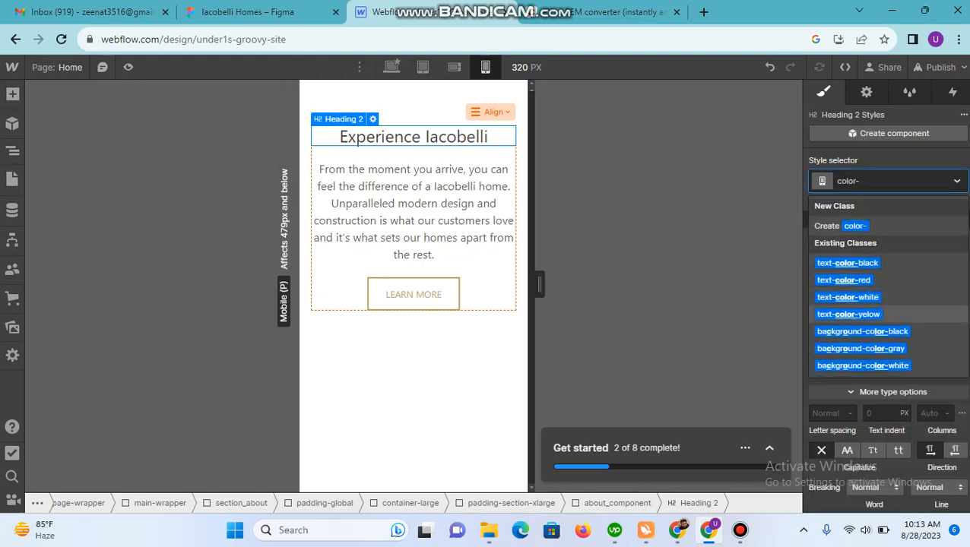
key(Return)
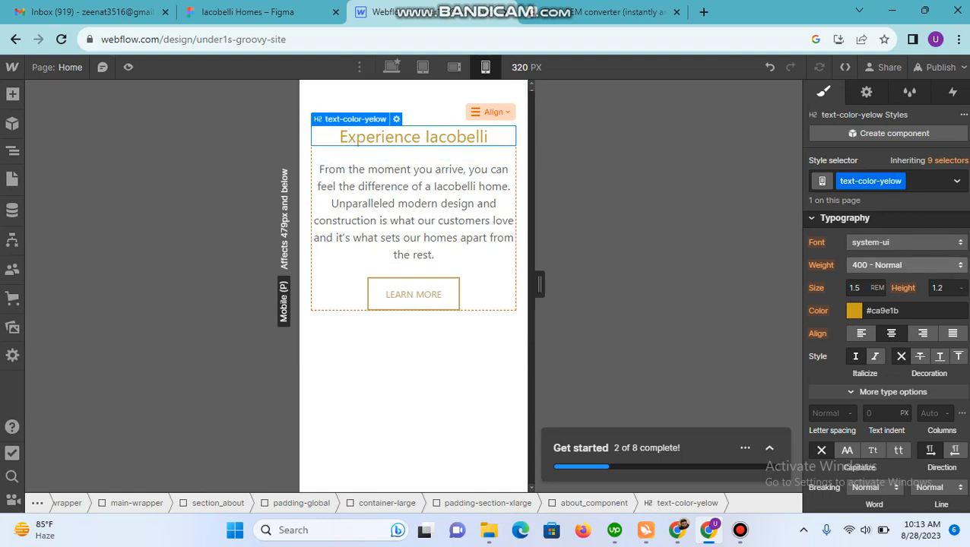
Try the heading without its text-color-yelow class to check the All H2 Headings styles, and restore the class.
click(855, 287)
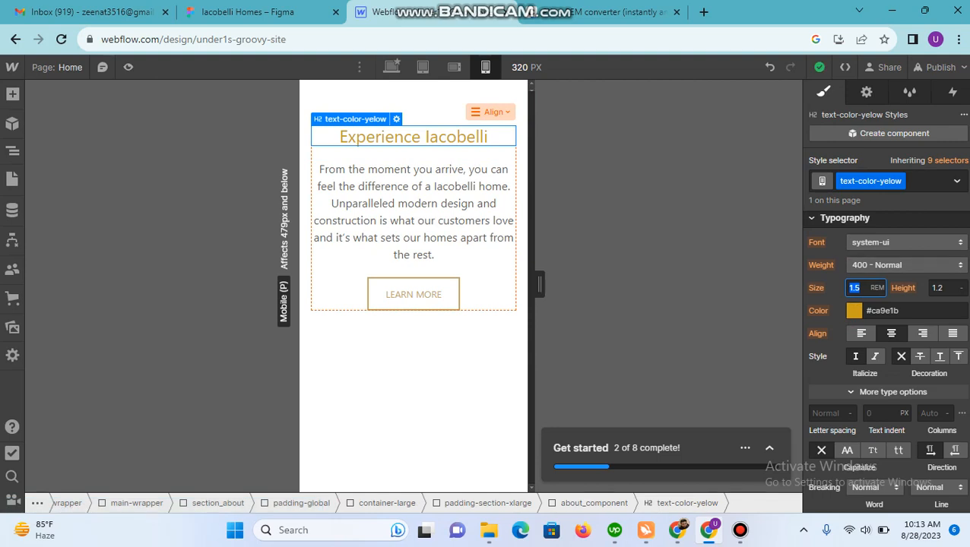
click(894, 311)
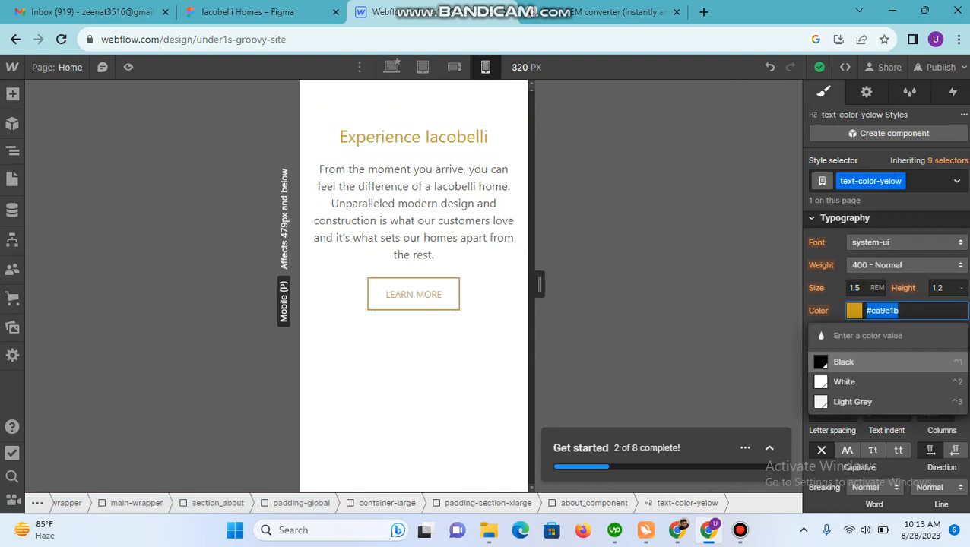
click(885, 201)
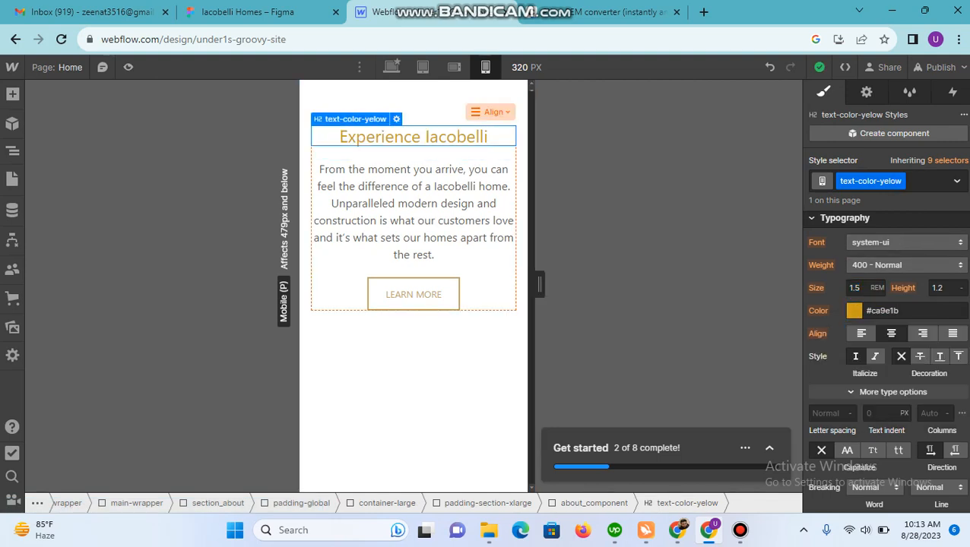
click(922, 181)
key(BackSpace)
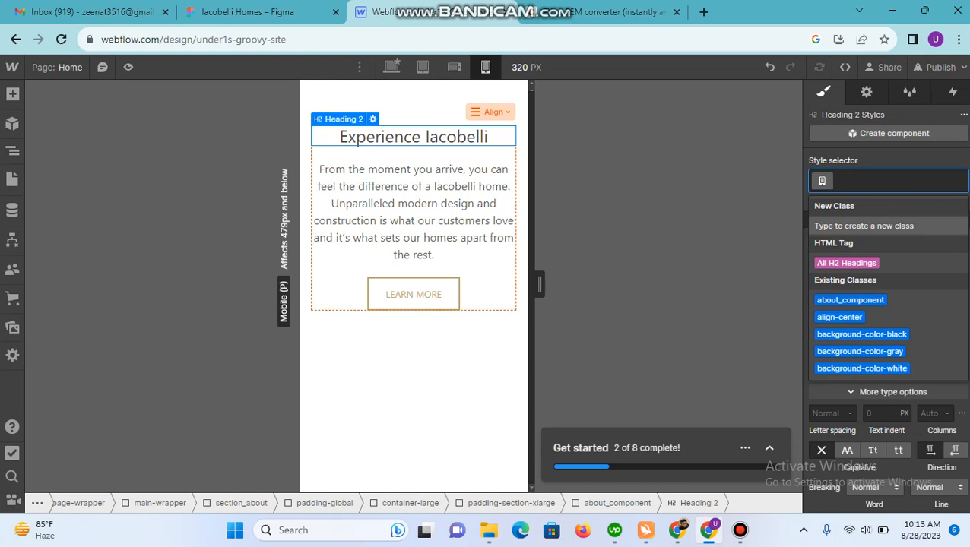
key(Down)
key(Return)
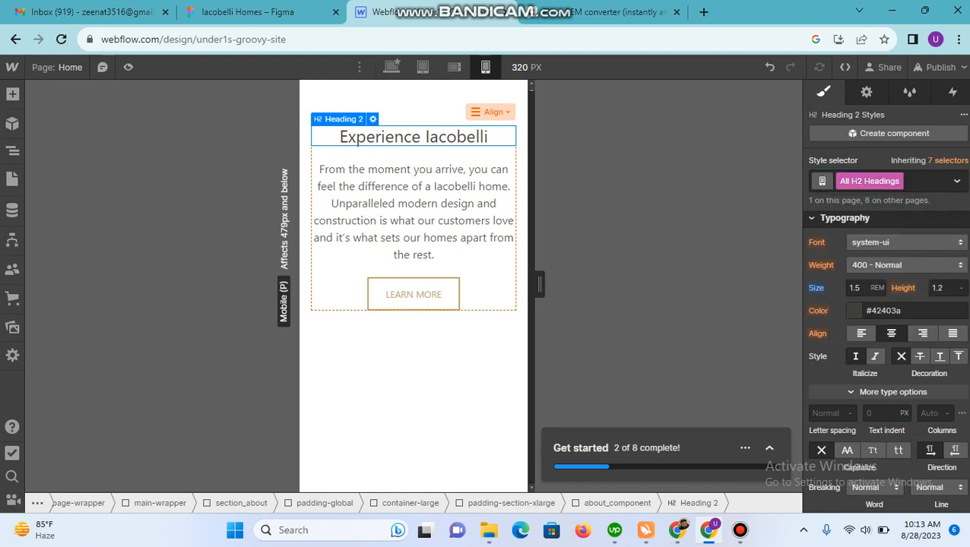
click(925, 181)
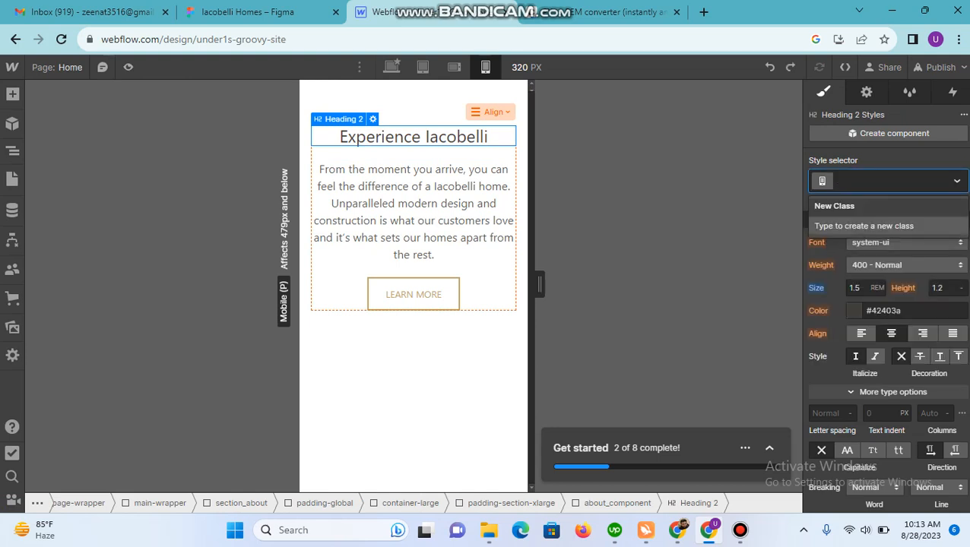
click(414, 213)
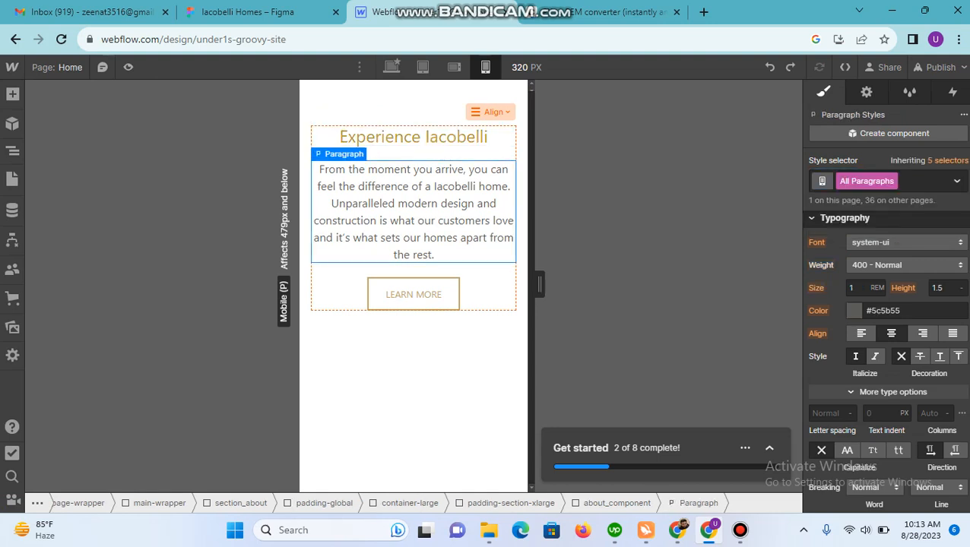
Compare the heading's font size across the desktop, tablet and landscape mobile breakpoints, and check the paragraph's size on landscape mobile.
click(414, 137)
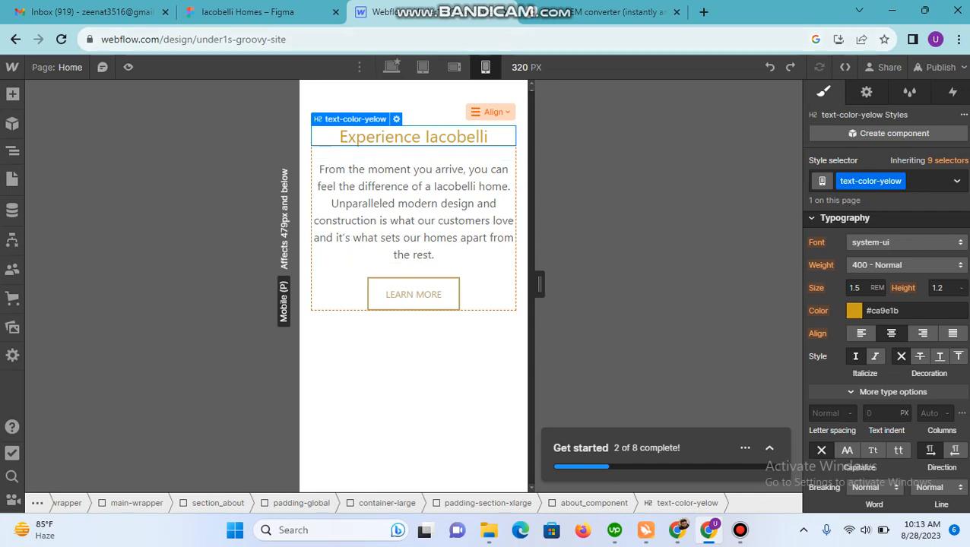
click(392, 66)
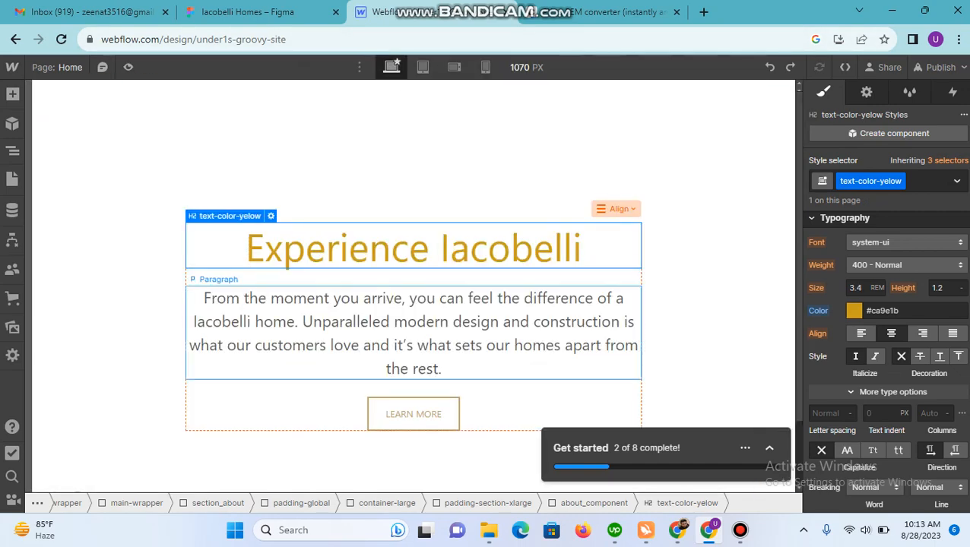
click(422, 67)
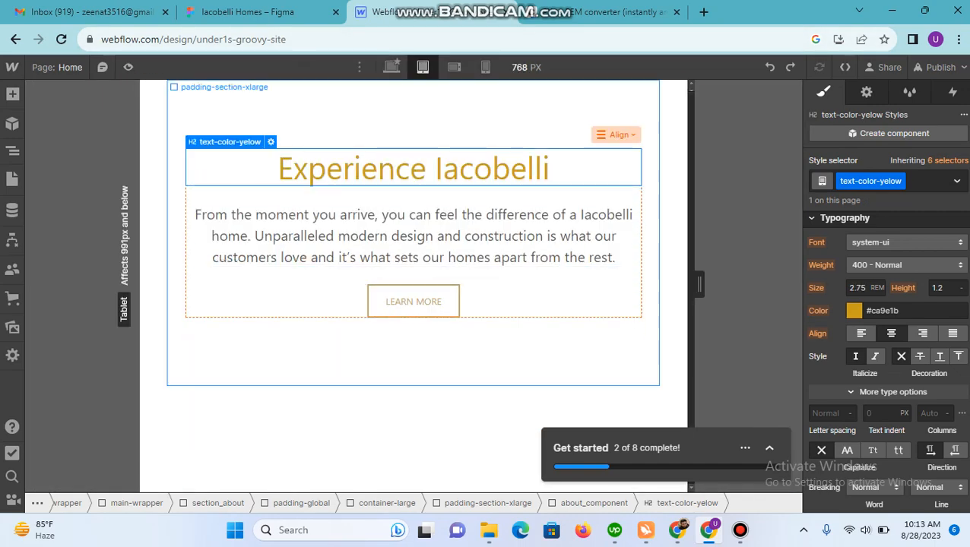
click(454, 67)
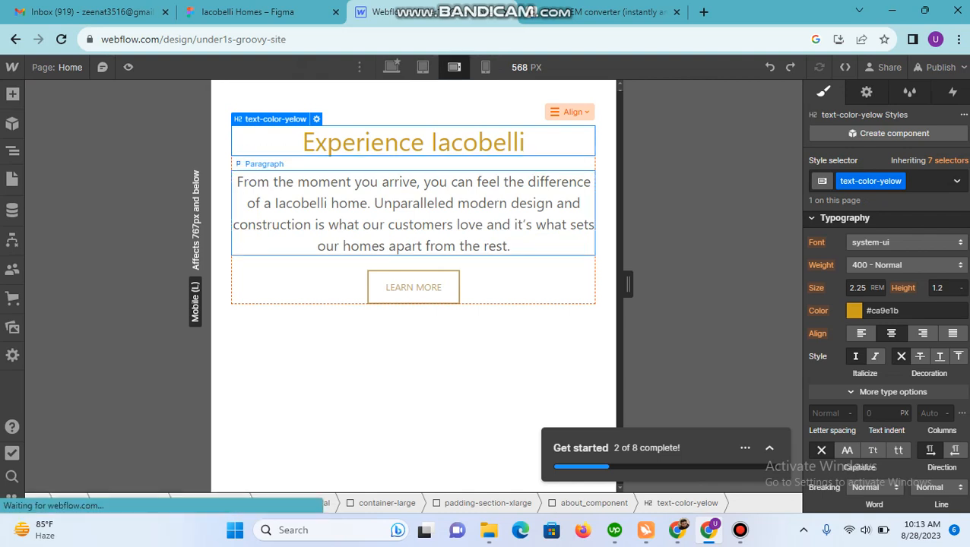
click(413, 214)
mouse_move(260, 164)
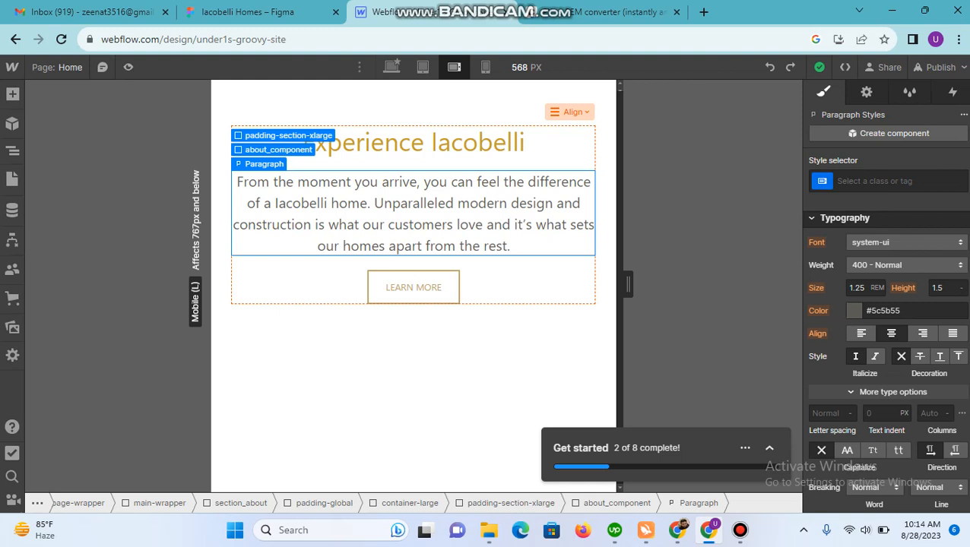
Set the LEARN MORE button's font size to 0.75 REM at the portrait mobile breakpoint and compare it with desktop.
click(486, 67)
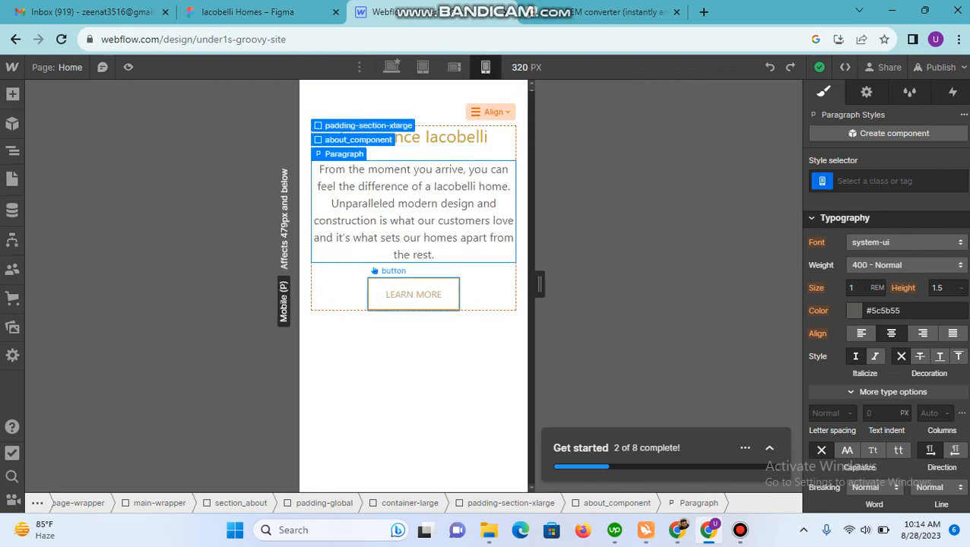
click(374, 271)
click(859, 357)
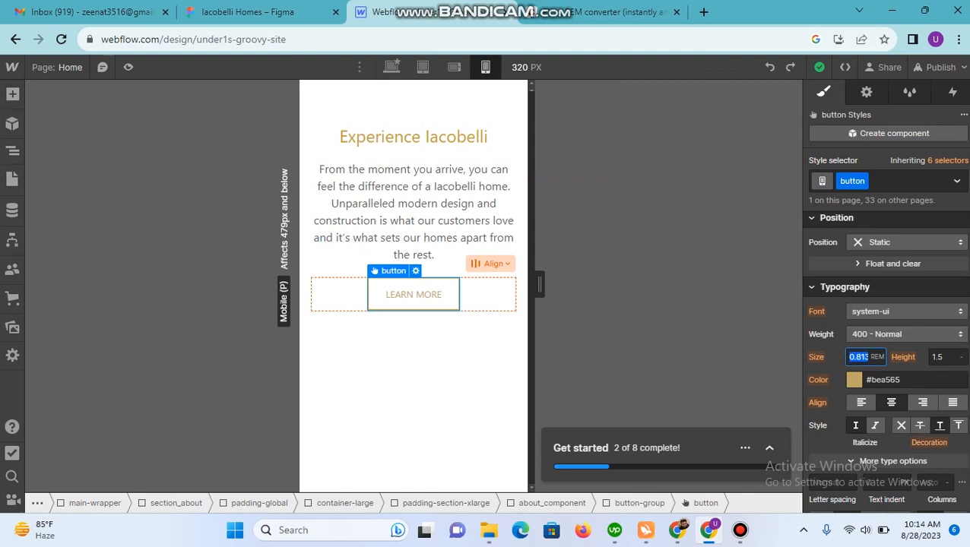
text(0.75)
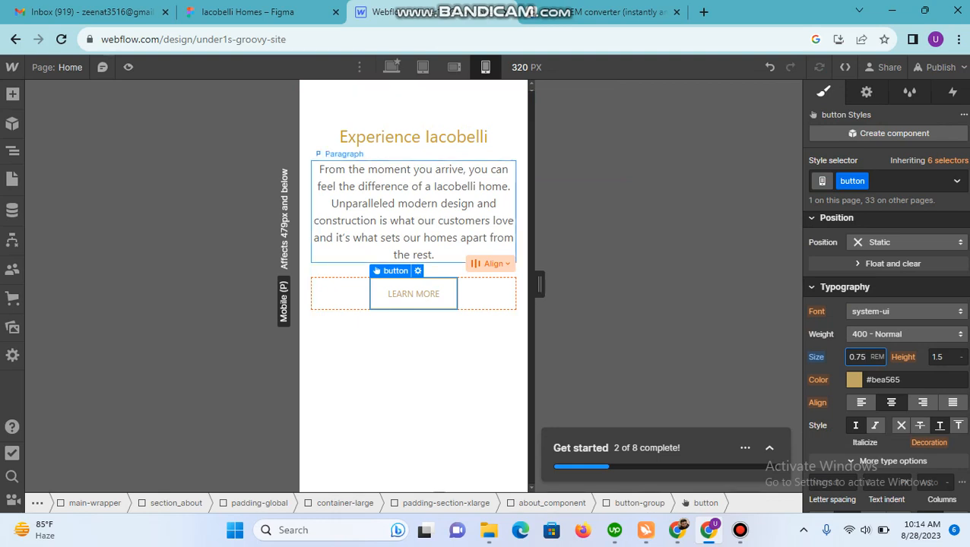
click(392, 67)
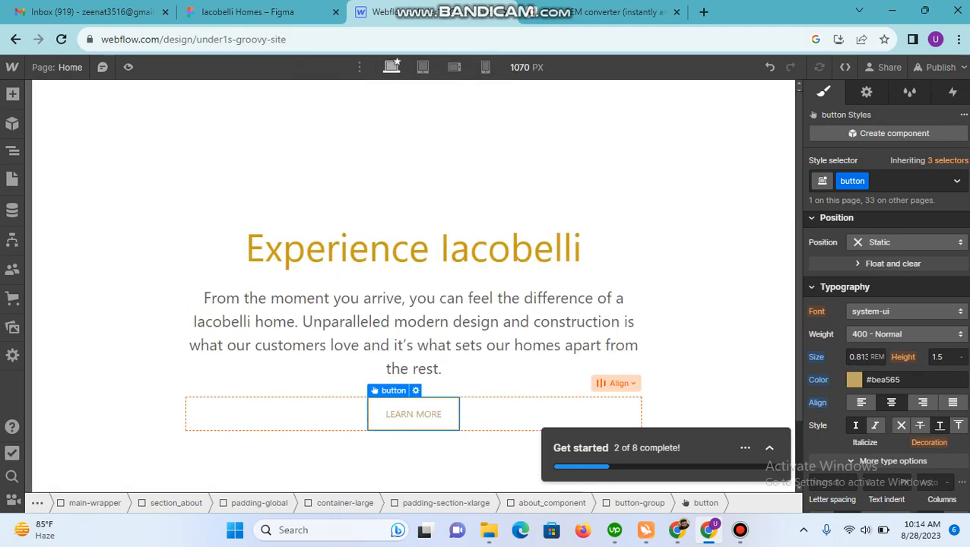
click(485, 67)
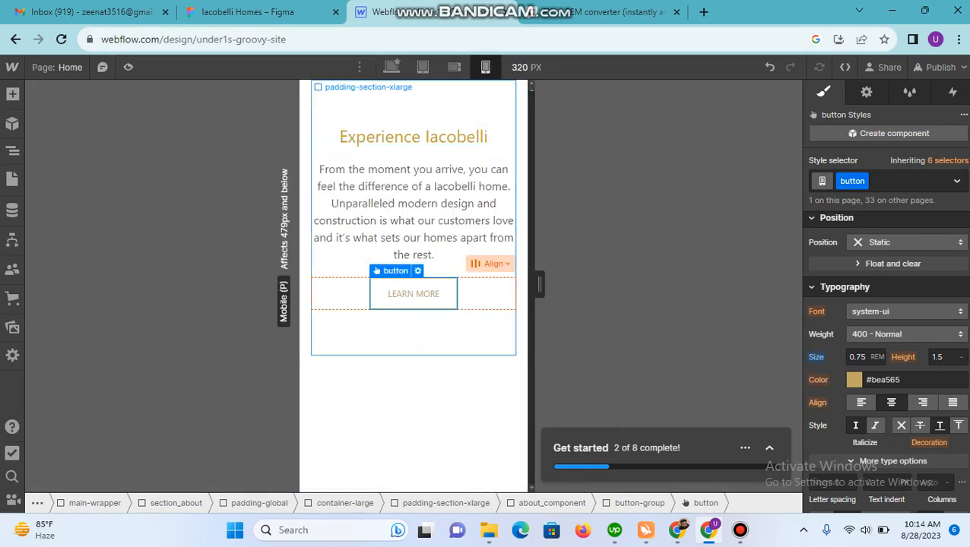
Publish the site to the staging domain under1s-groovy-site.webflow.io and briefly preview the desktop page.
click(391, 67)
click(940, 67)
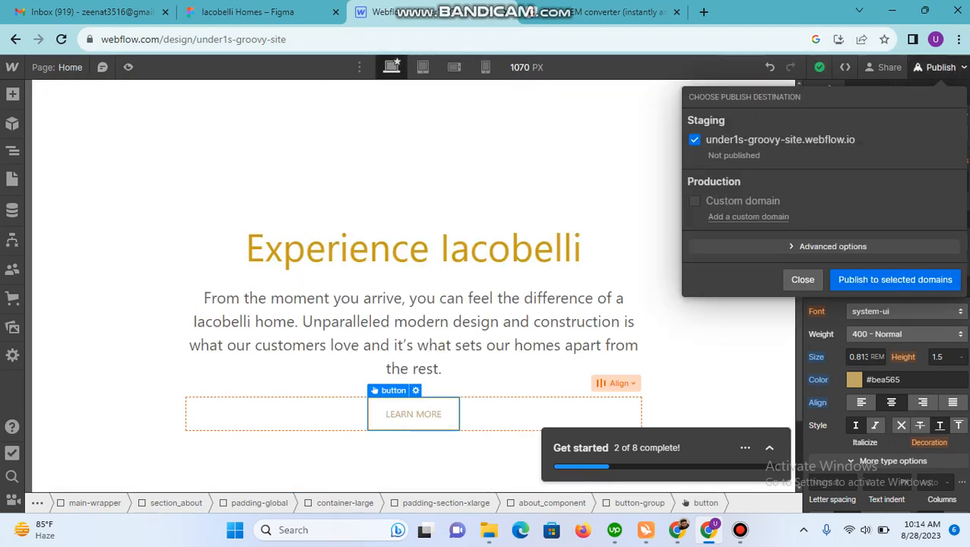
click(895, 279)
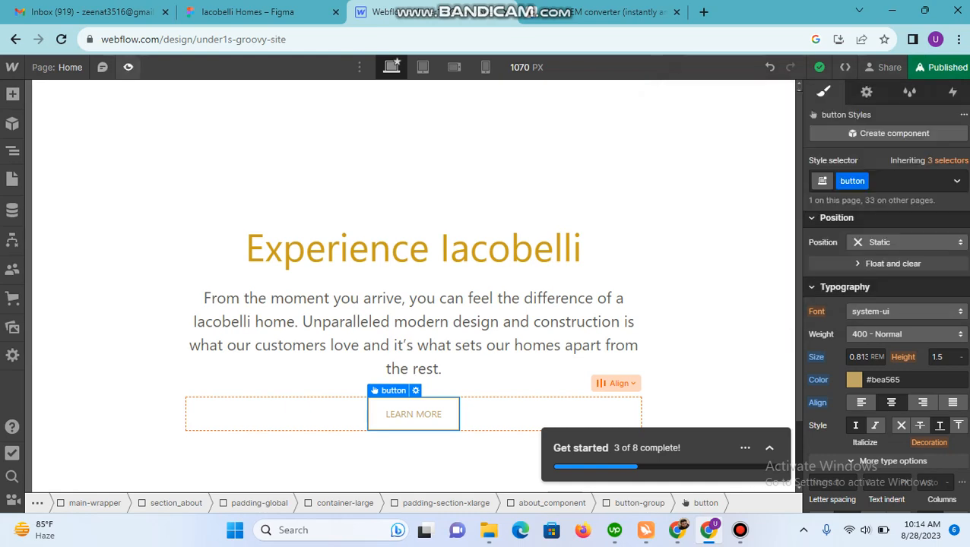
click(128, 67)
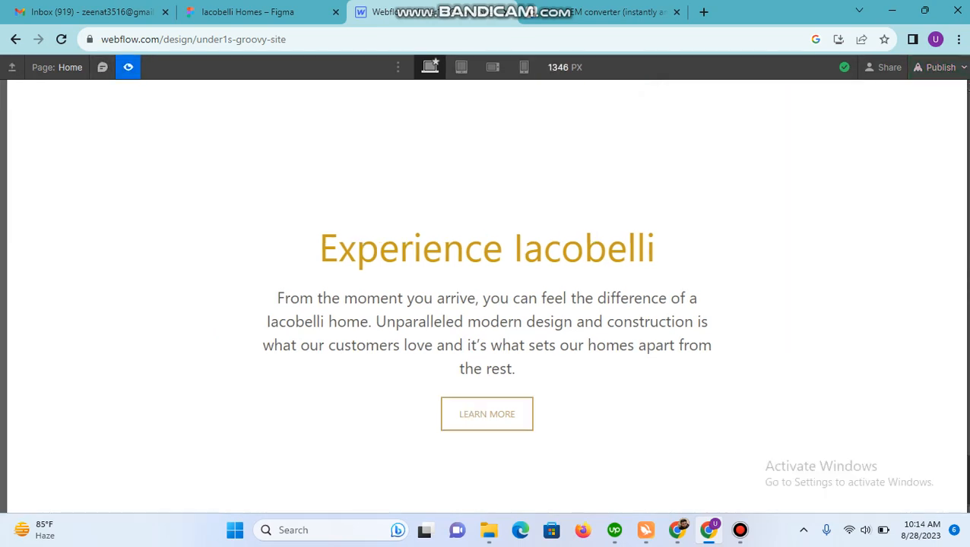
click(128, 67)
Open the published staging site to examine the heading, paragraph and button text, and return to the Webflow designer.
click(940, 67)
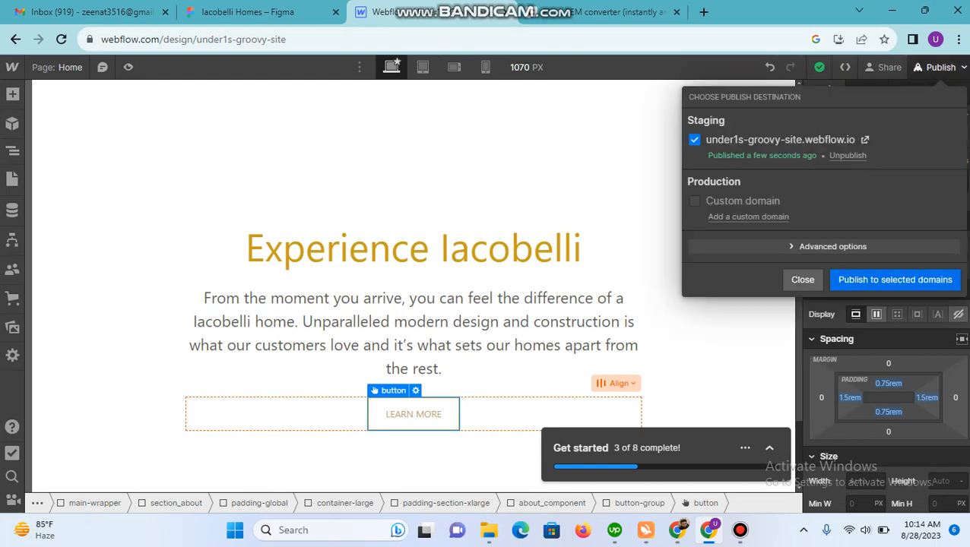
click(865, 140)
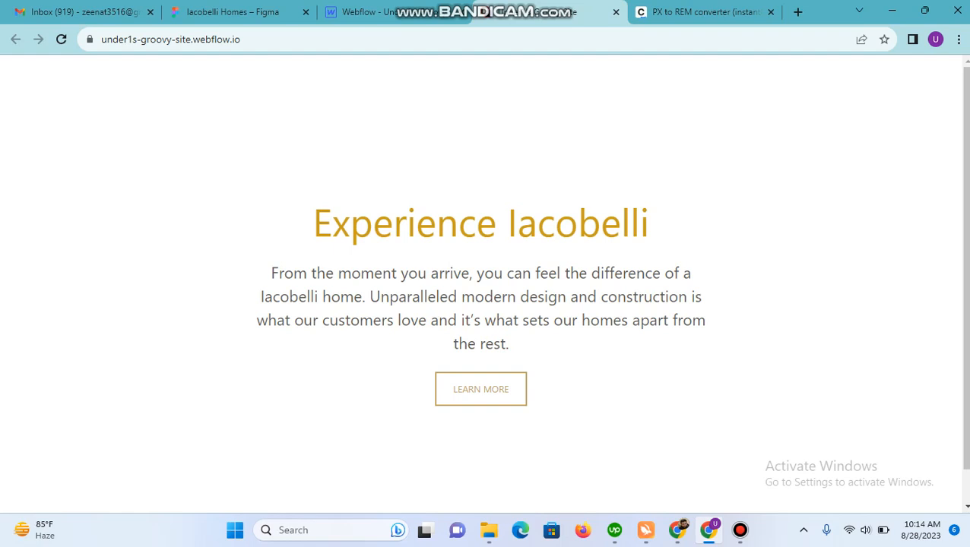
drag(393, 225, 536, 225)
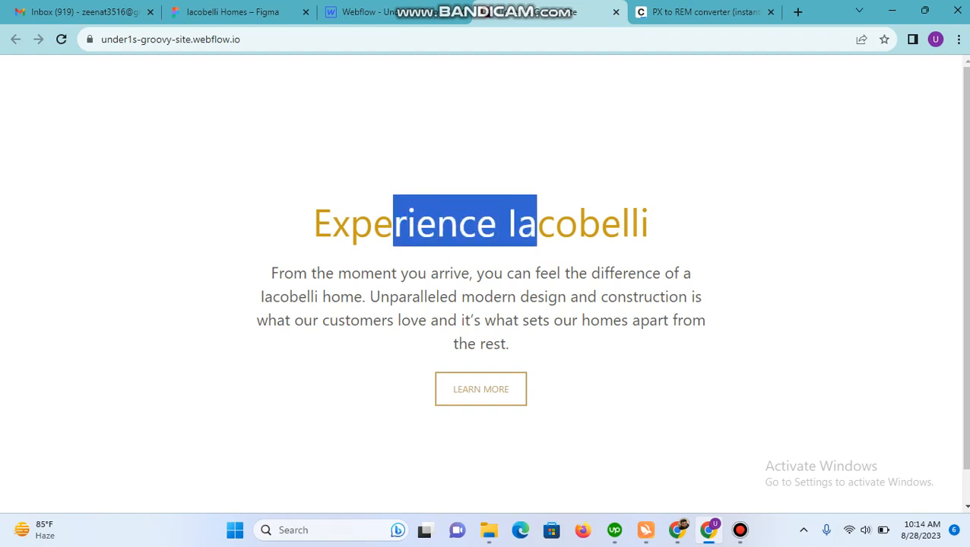
drag(409, 320, 522, 321)
drag(449, 390, 491, 389)
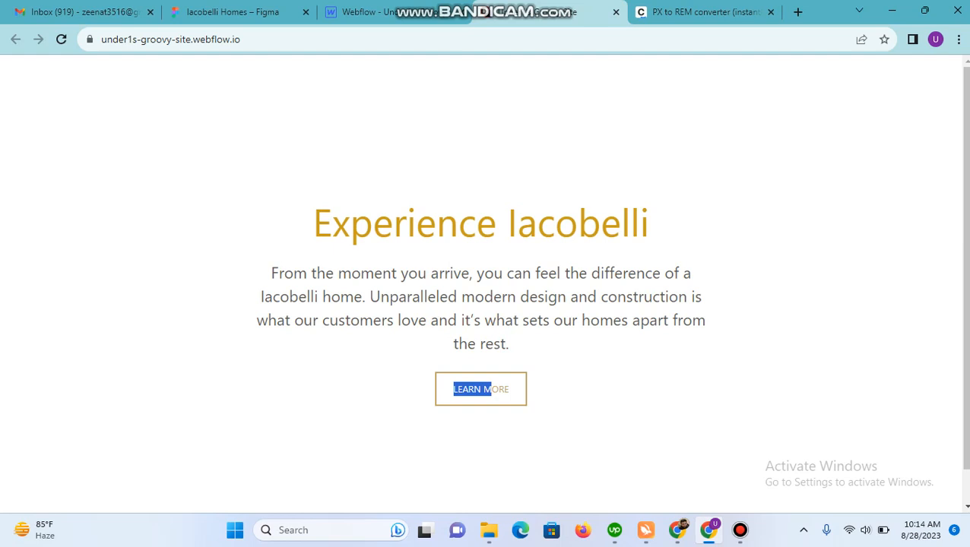
click(396, 12)
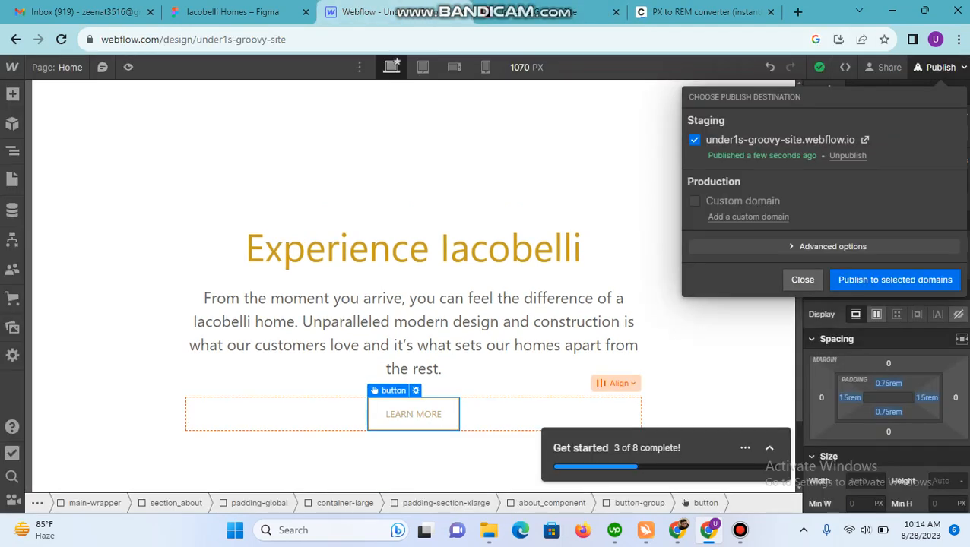
Examine the page's element hierarchy, checking the nesting of the about_component block and its button-group.
click(12, 151)
click(12, 151)
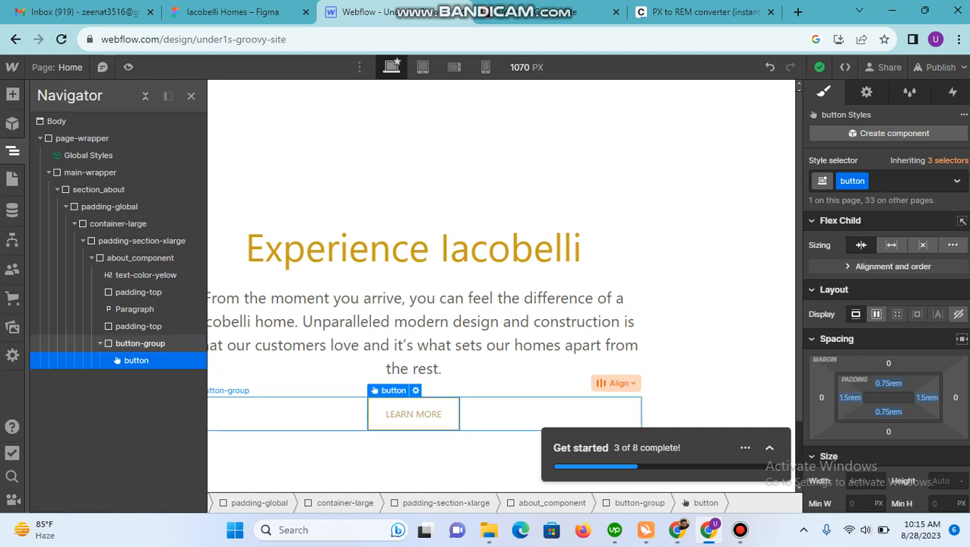
click(100, 343)
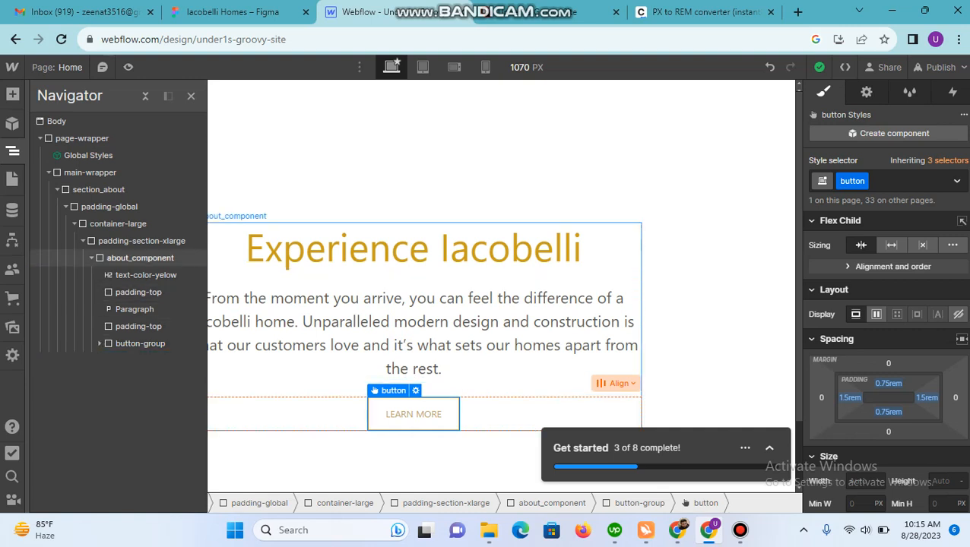
click(92, 258)
click(140, 257)
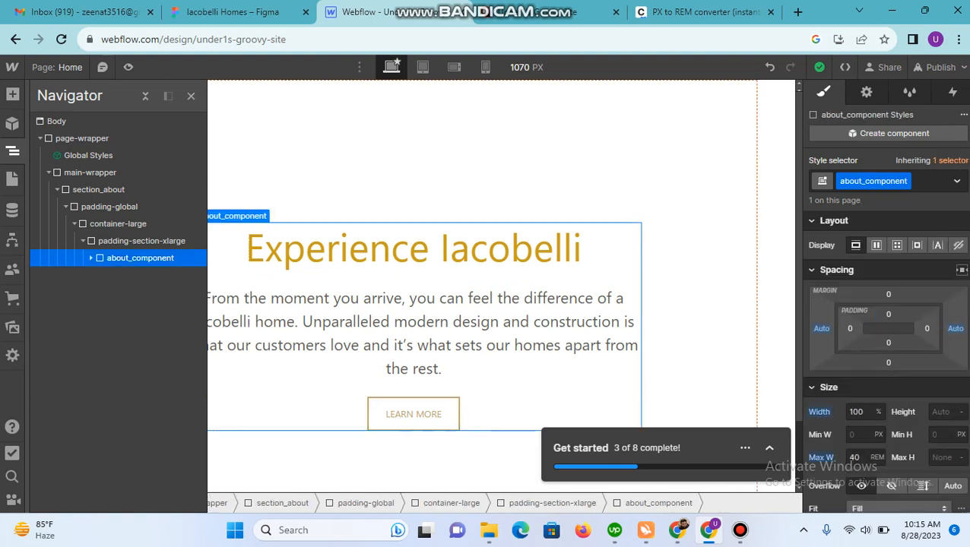
click(91, 258)
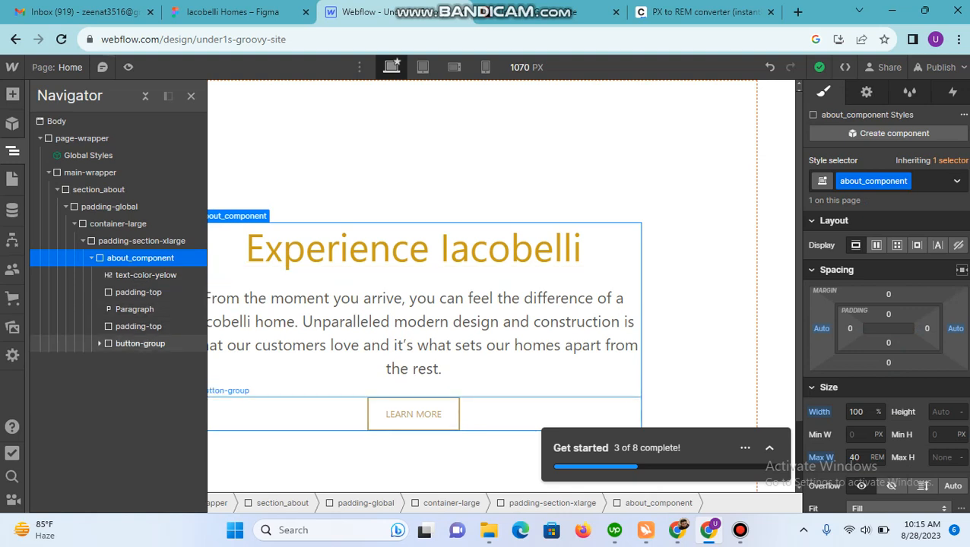
click(99, 343)
click(100, 343)
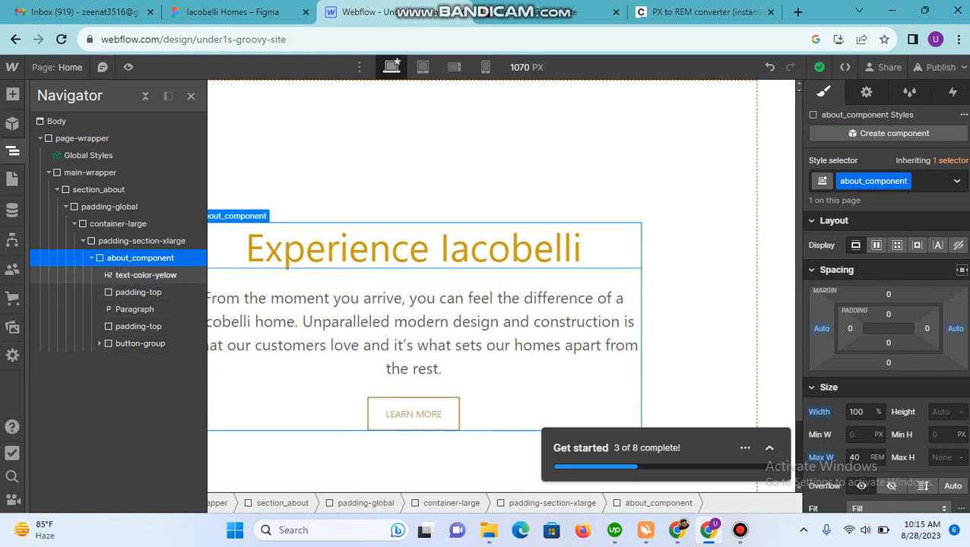
Select the text-color-yelow heading and compare it at the portrait mobile and desktop breakpoints.
click(145, 275)
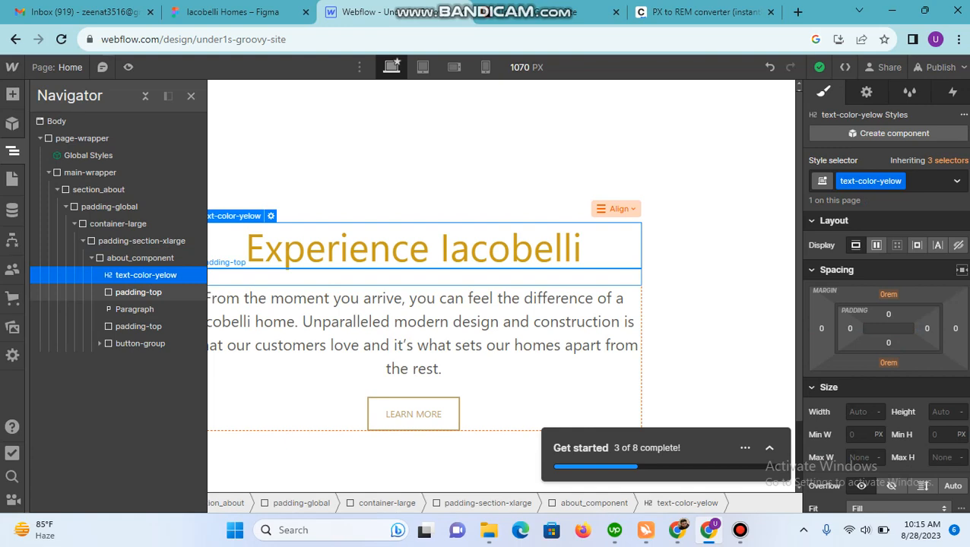
click(486, 67)
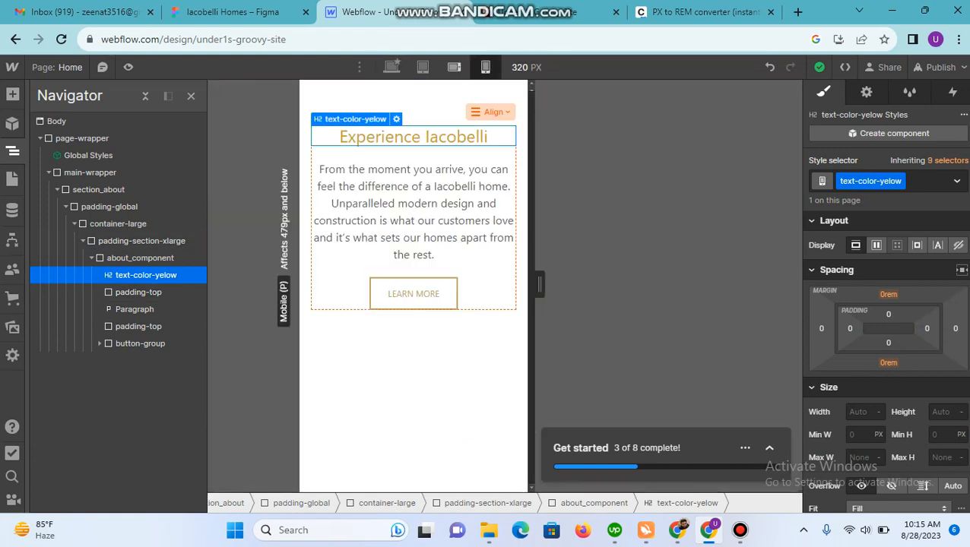
click(392, 67)
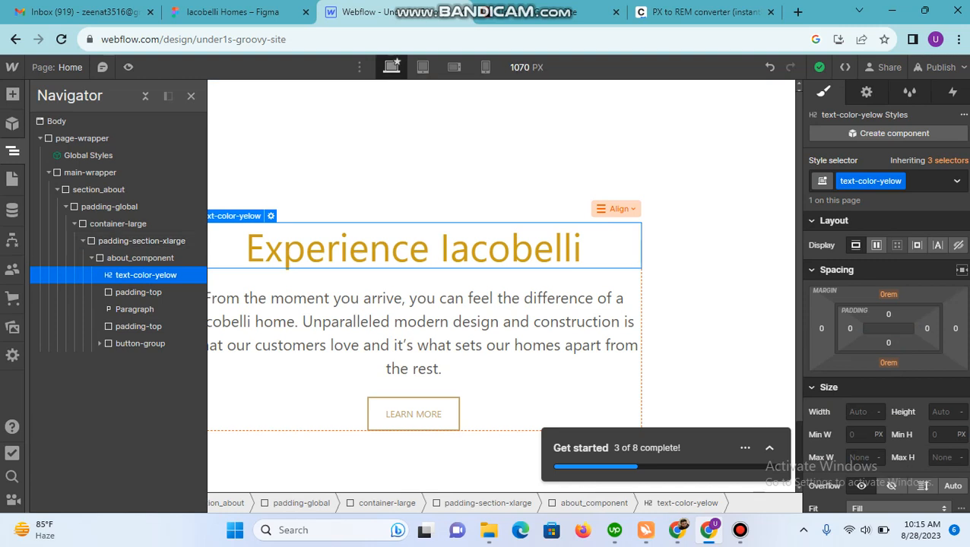